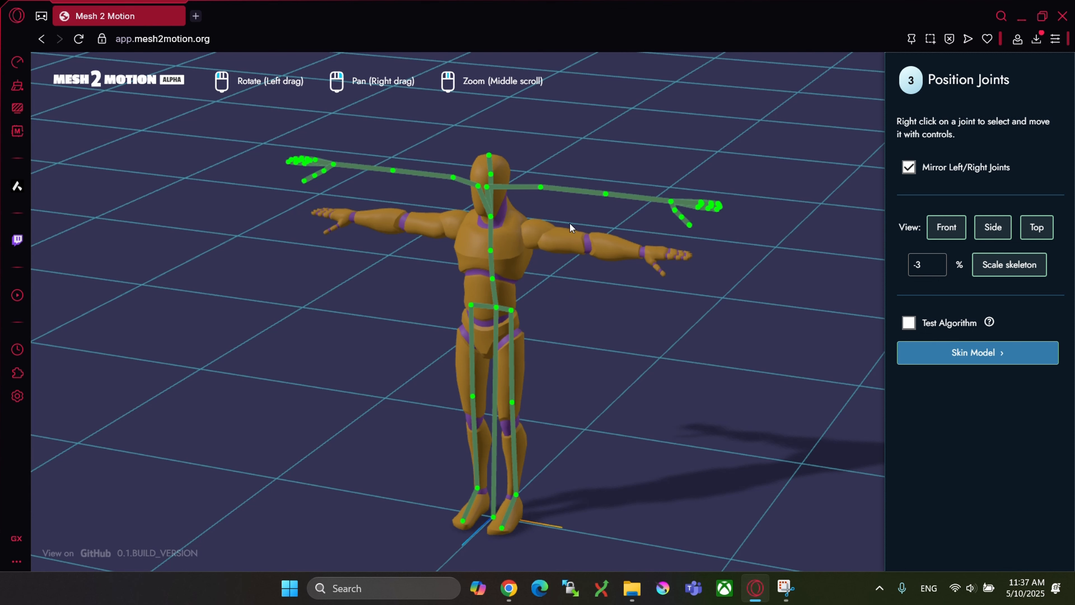
# - Select the elbow joints on both arms in turn, finishing with the elbow joint on the model's left arm
pyautogui.rightClick(603, 195)
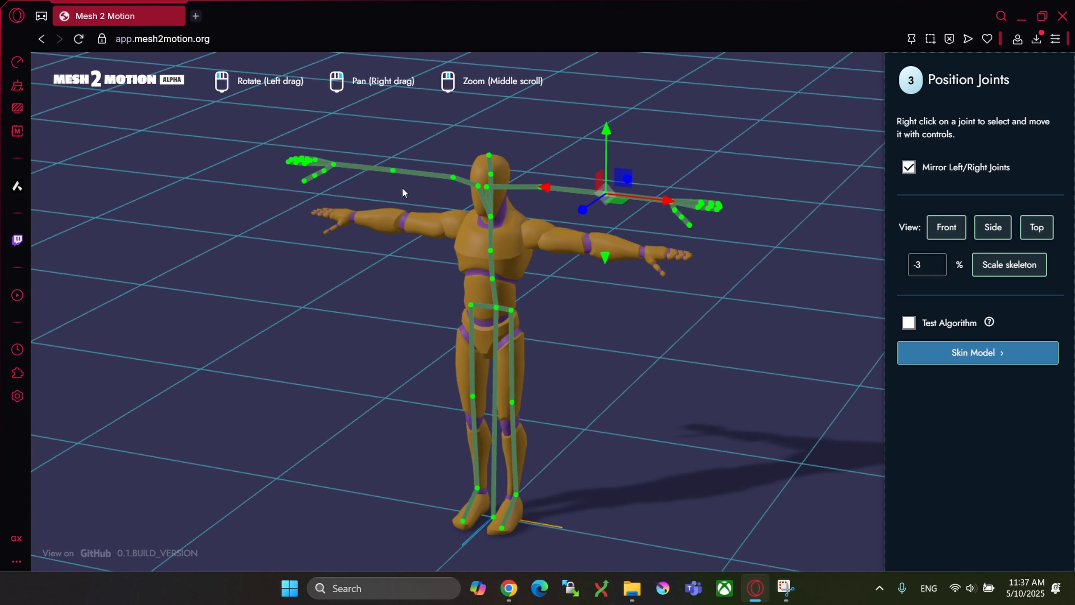
pyautogui.rightClick(398, 174)
pyautogui.rightClick(606, 196)
pyautogui.rightClick(397, 175)
pyautogui.rightClick(606, 195)
pyautogui.moveTo(616, 195); pyautogui.dragTo(608, 130)
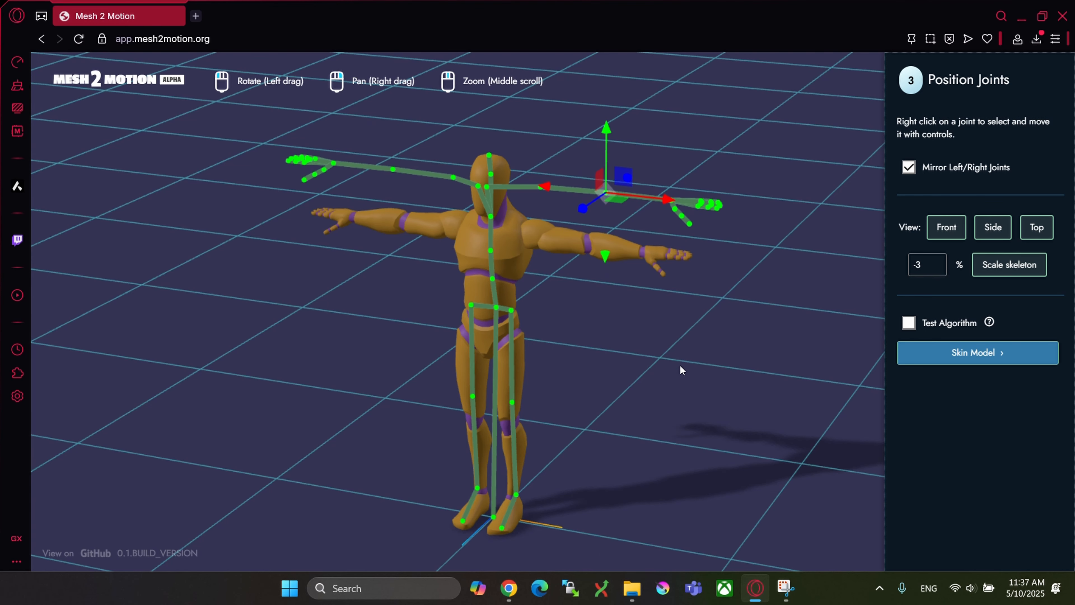
pyautogui.moveTo(679, 365); pyautogui.dragTo(641, 350)
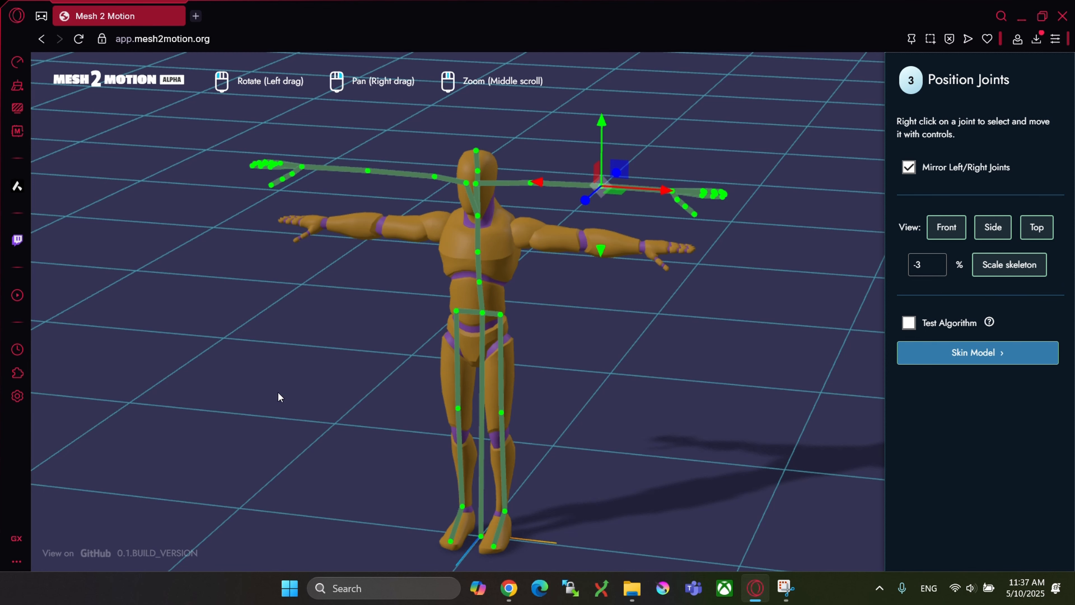
pyautogui.moveTo(636, 353); pyautogui.dragTo(605, 348)
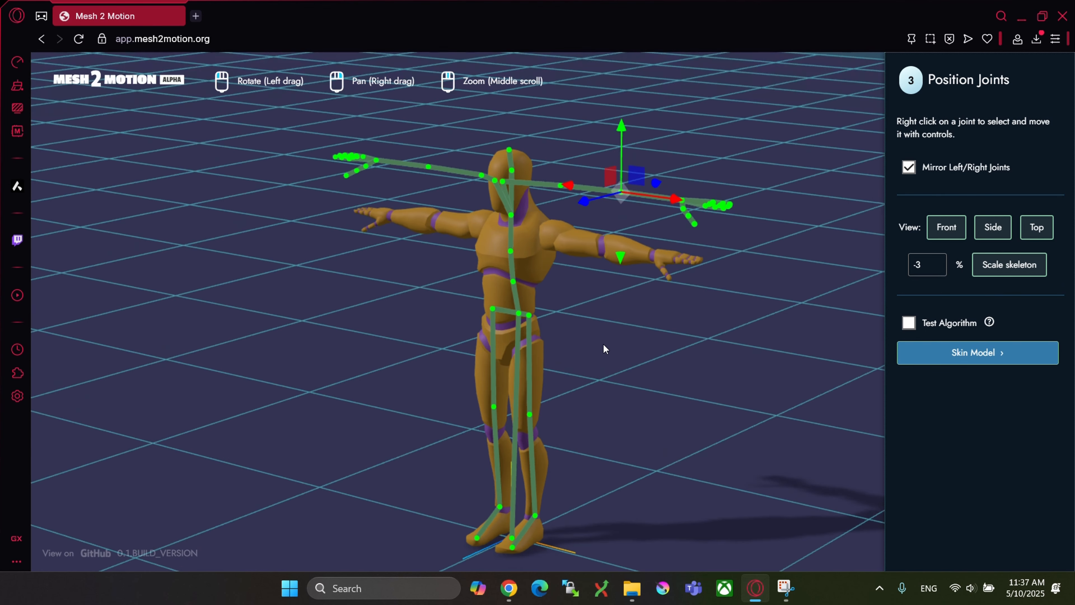
# - Scale the skeleton by -3% repeatedly until its arms line up with the model, and fine-tune the left elbow joint's height
pyautogui.click(998, 269)
pyautogui.click(998, 269)
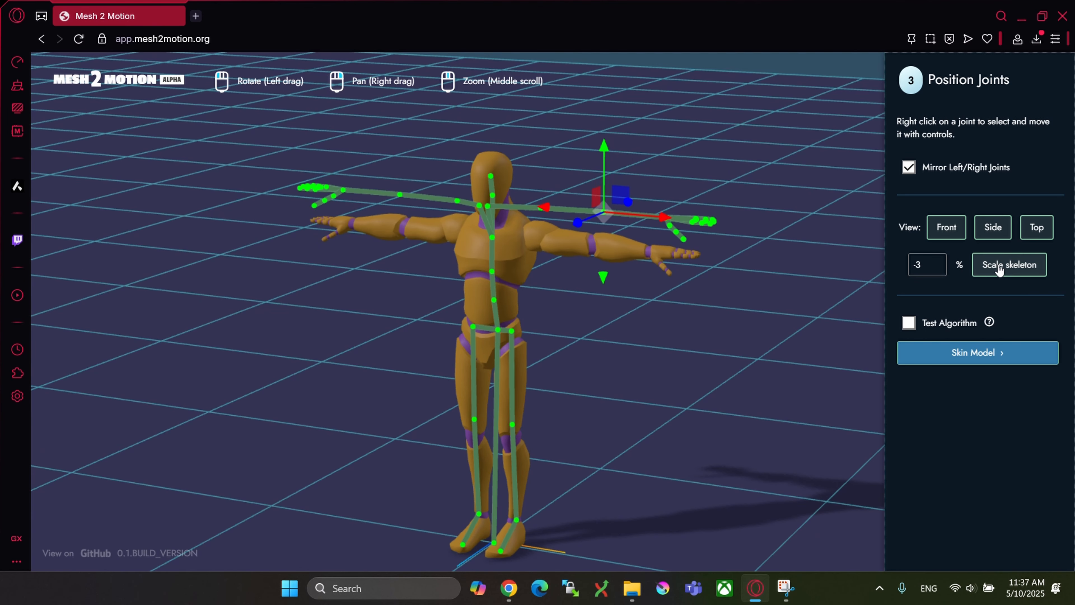
pyautogui.click(999, 269)
pyautogui.click(999, 269)
pyautogui.moveTo(741, 364); pyautogui.dragTo(668, 287)
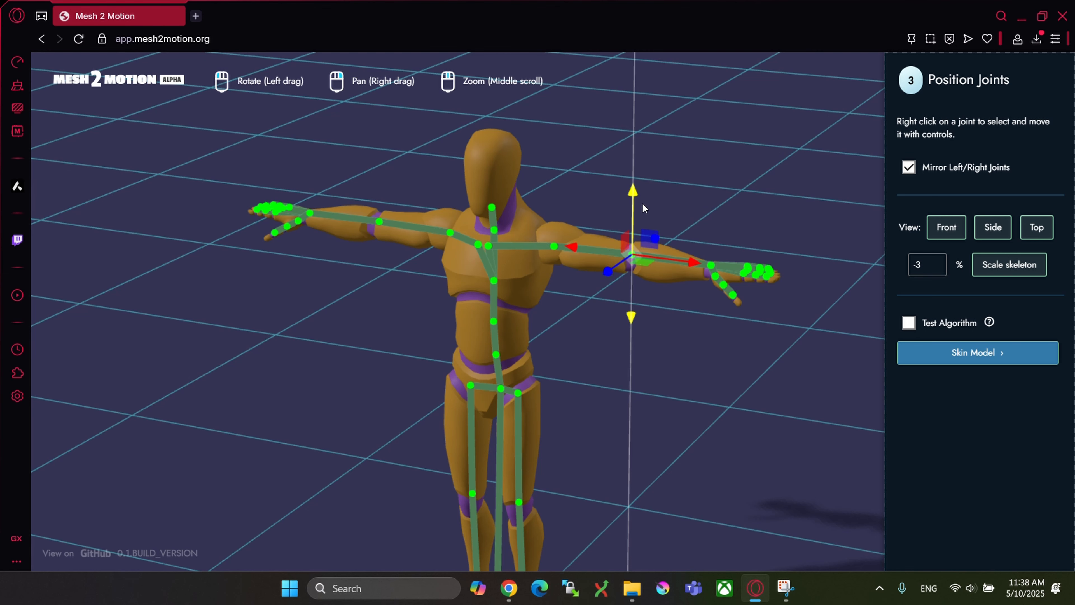
pyautogui.moveTo(633, 195); pyautogui.dragTo(635, 197)
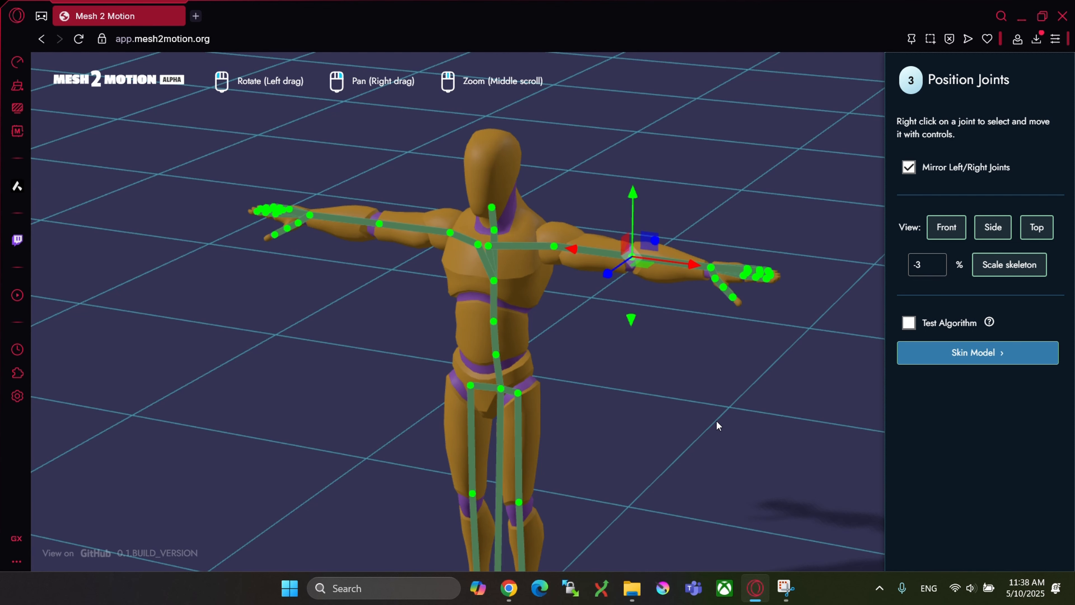
# - Select the hip joint of the model's left leg and adjust its position with left/right mirroring on
pyautogui.moveTo(715, 421); pyautogui.dragTo(649, 305)
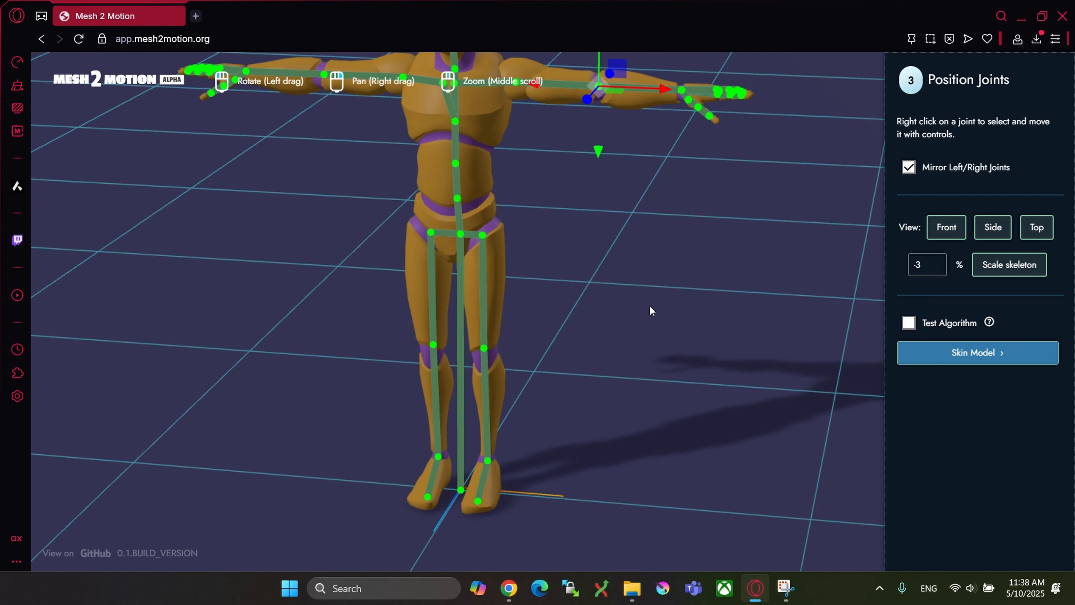
pyautogui.rightClick(484, 236)
pyautogui.moveTo(484, 235); pyautogui.dragTo(550, 282)
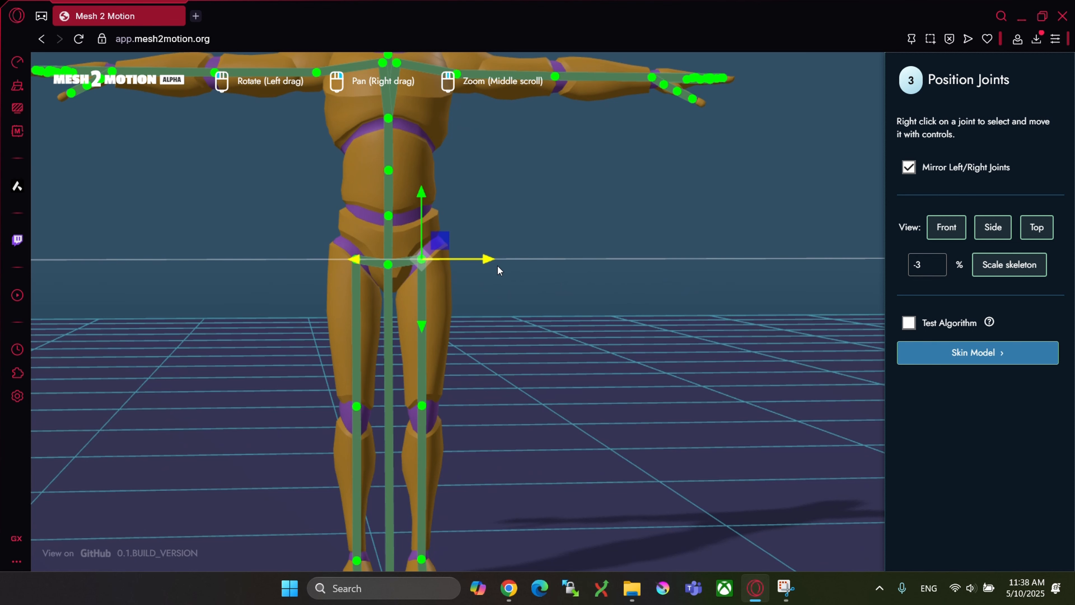
pyautogui.moveTo(629, 362); pyautogui.dragTo(624, 315)
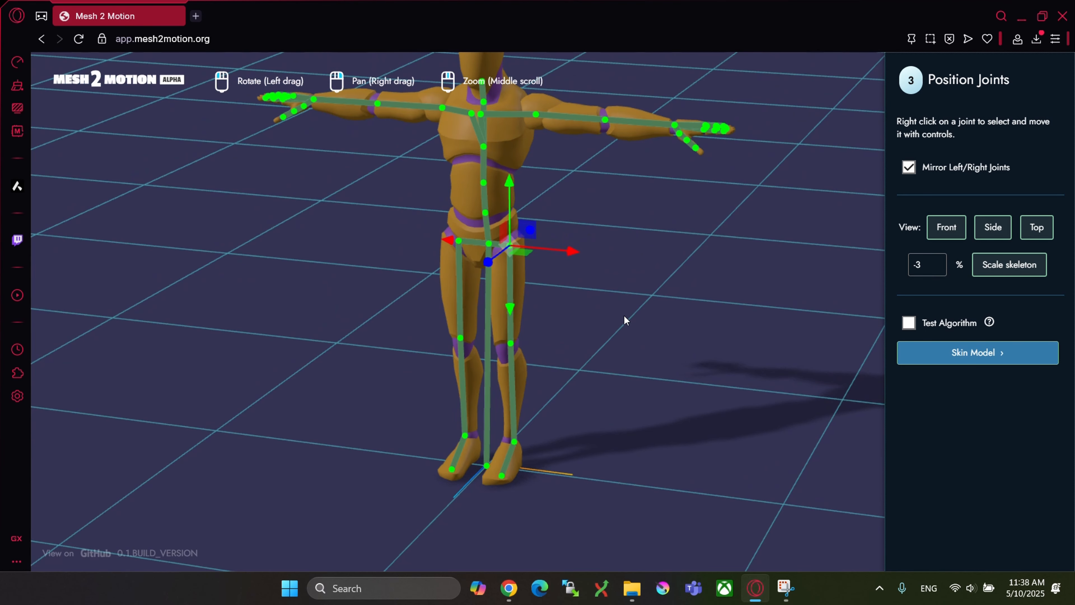
# - Skin the model to the fitted skeleton to reach the animation testing stage
pyautogui.scroll(-5, 625, 321)
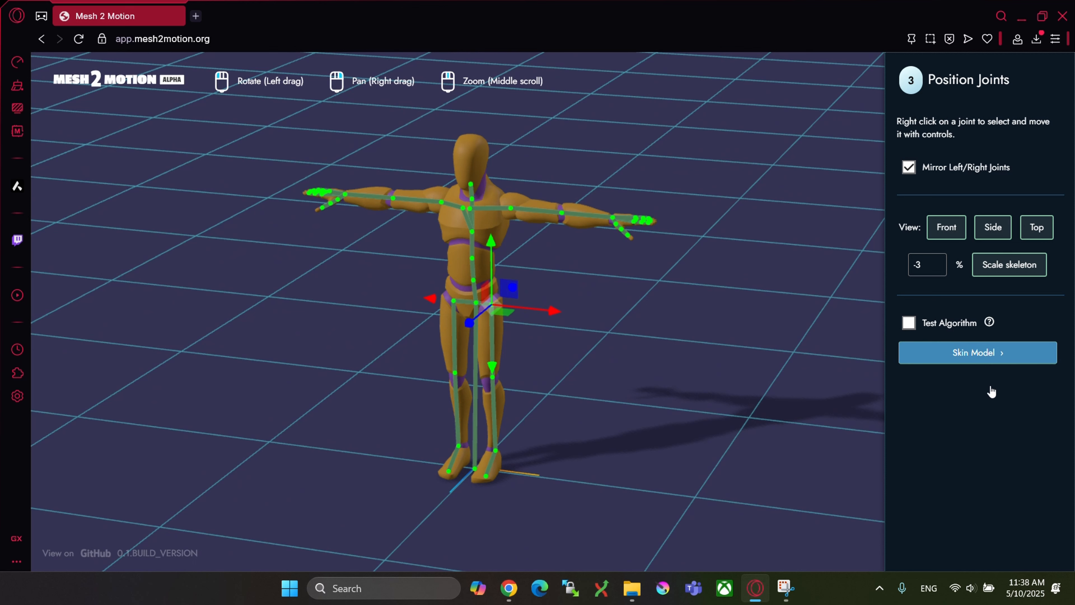
pyautogui.click(941, 362)
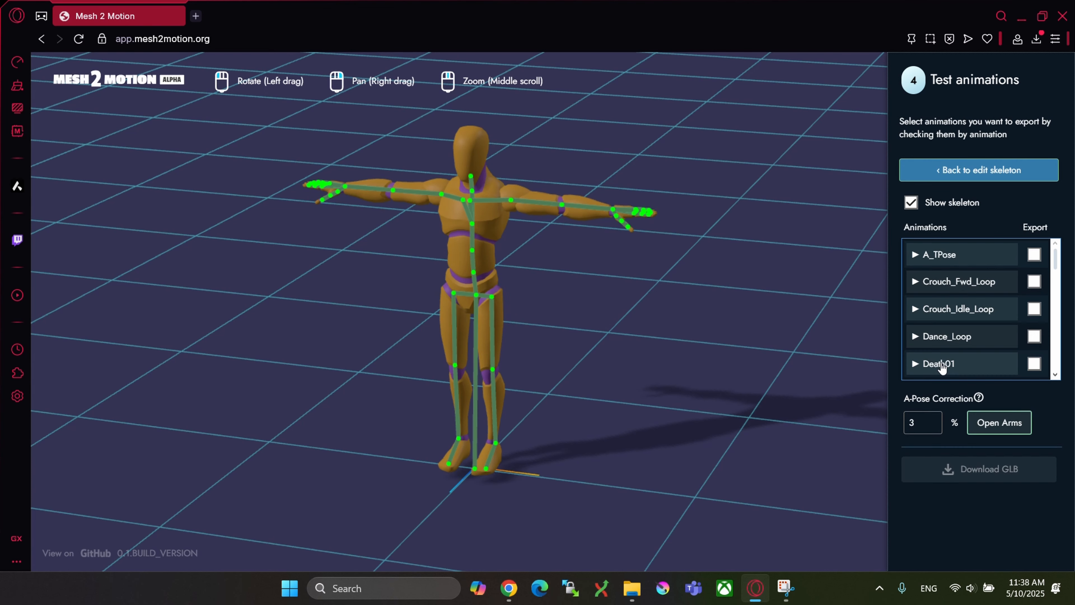
pyautogui.moveTo(741, 269); pyautogui.dragTo(745, 304, button='right')
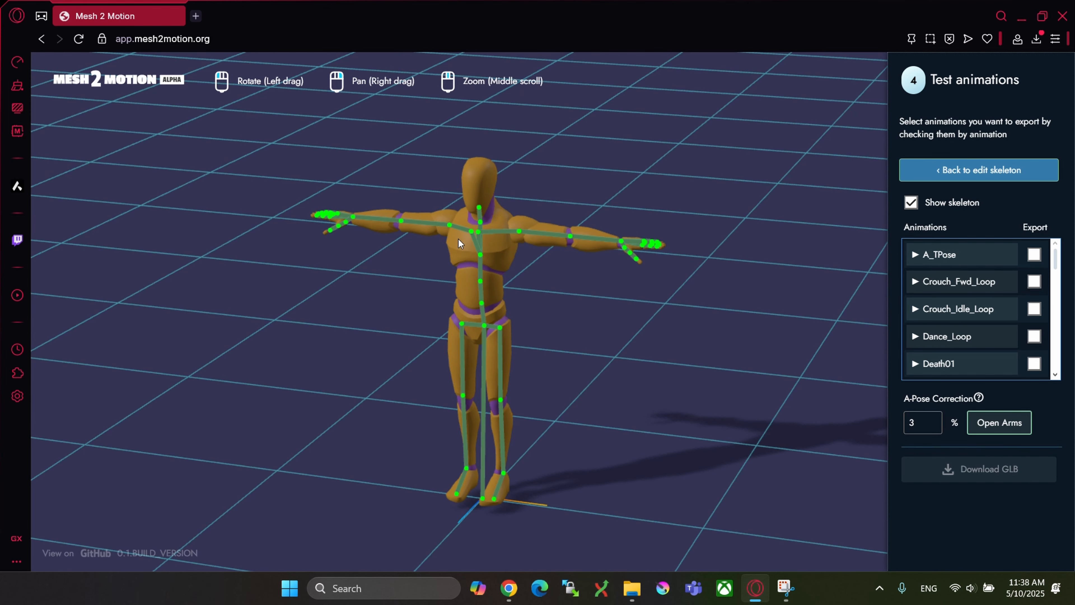
pyautogui.scroll(2, 562, 294)
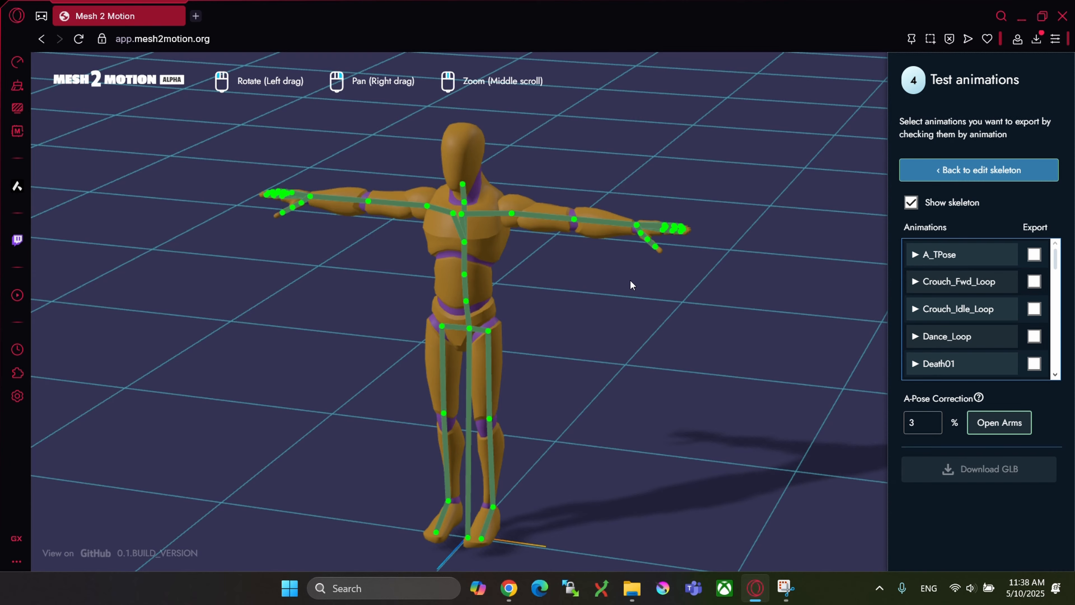
pyautogui.moveTo(630, 281); pyautogui.dragTo(633, 260, button='right')
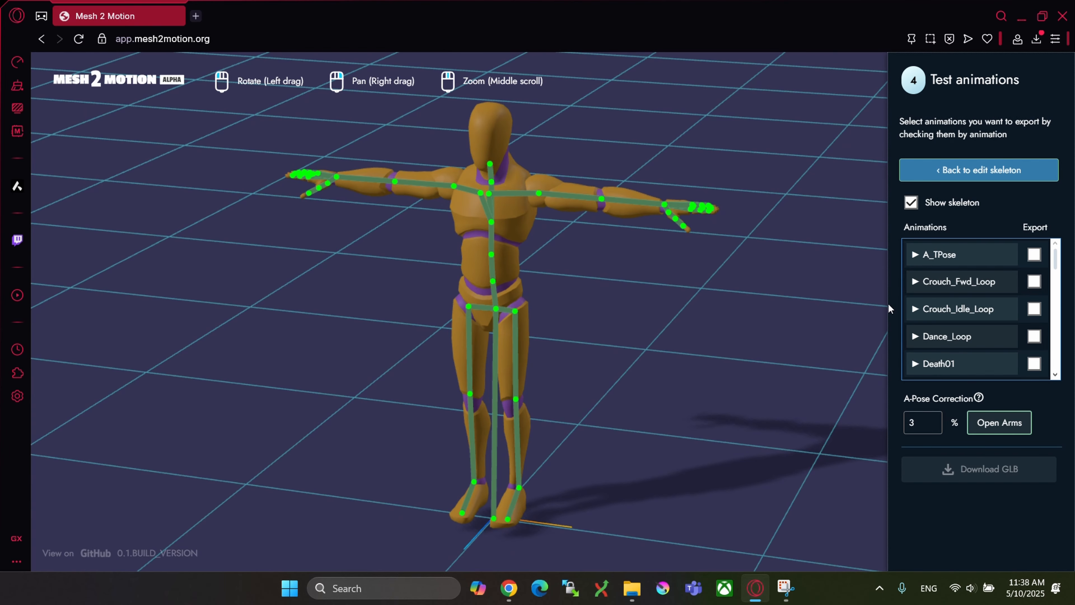
# - Preview the Walk_Loop, Walk_Formal_Loop, Sword_Idle and Sword_Attack_RM animations on the model from several angles
pyautogui.scroll(-10, 911, 357)
pyautogui.click(932, 366)
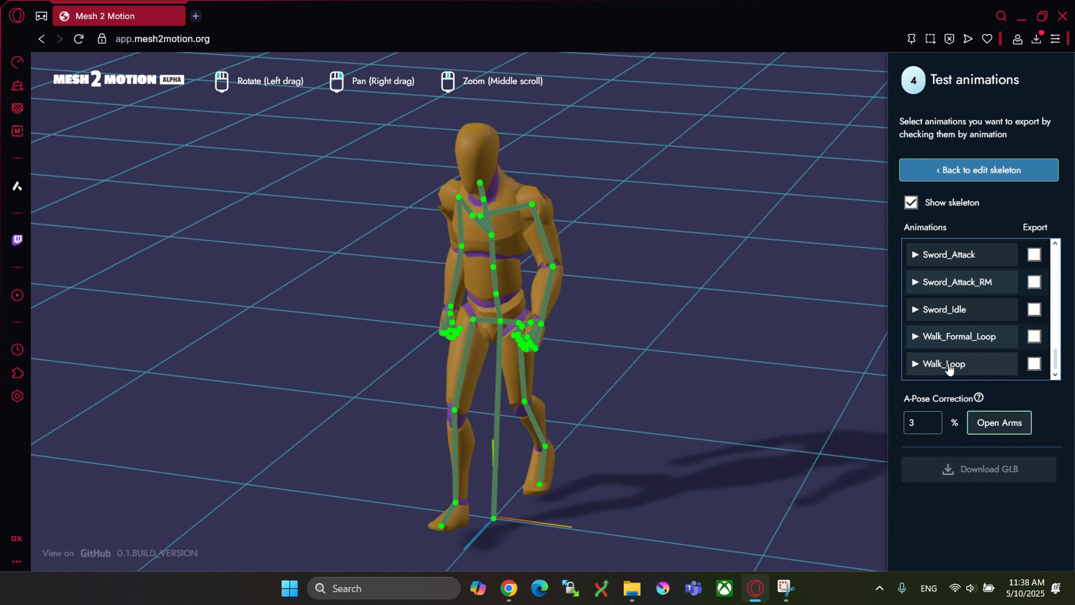
pyautogui.click(946, 337)
pyautogui.click(937, 313)
pyautogui.click(938, 338)
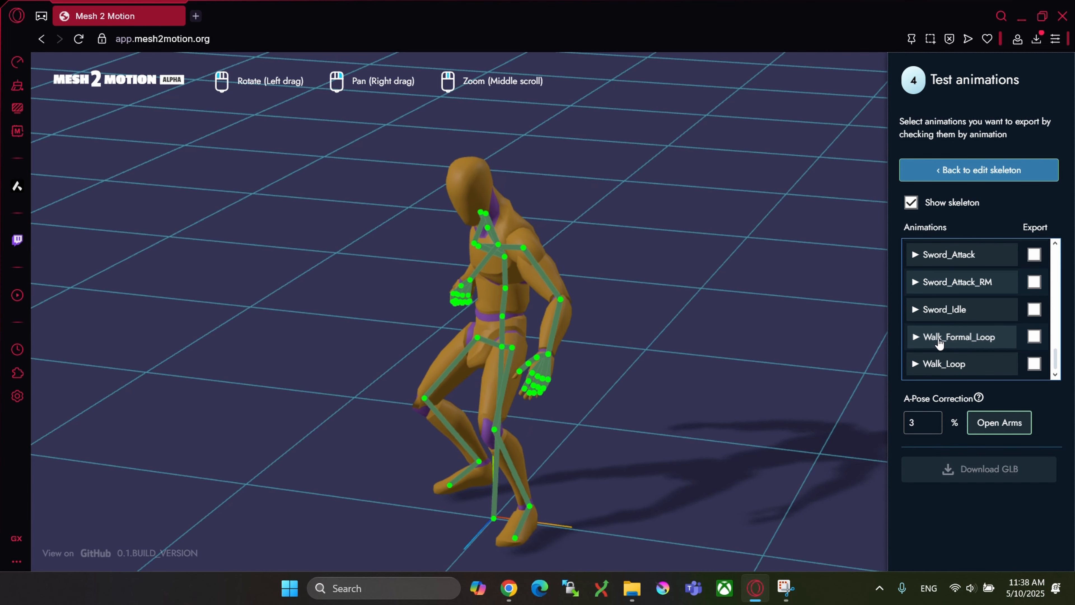
pyautogui.click(943, 311)
pyautogui.click(946, 286)
pyautogui.moveTo(606, 369); pyautogui.dragTo(540, 342)
pyautogui.scroll(-4, 629, 384)
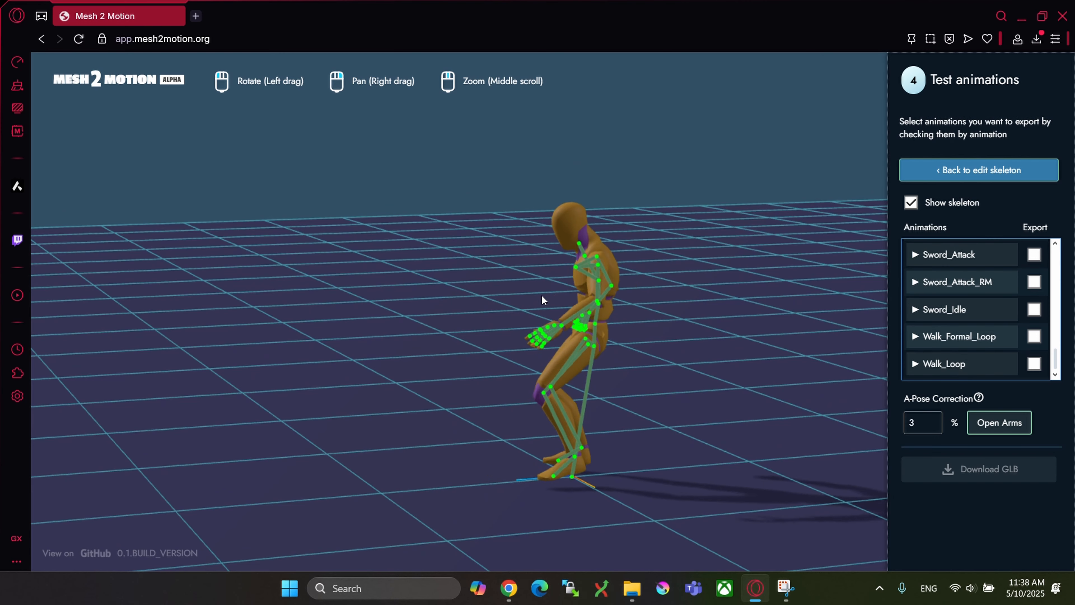
pyautogui.moveTo(641, 352); pyautogui.dragTo(675, 345)
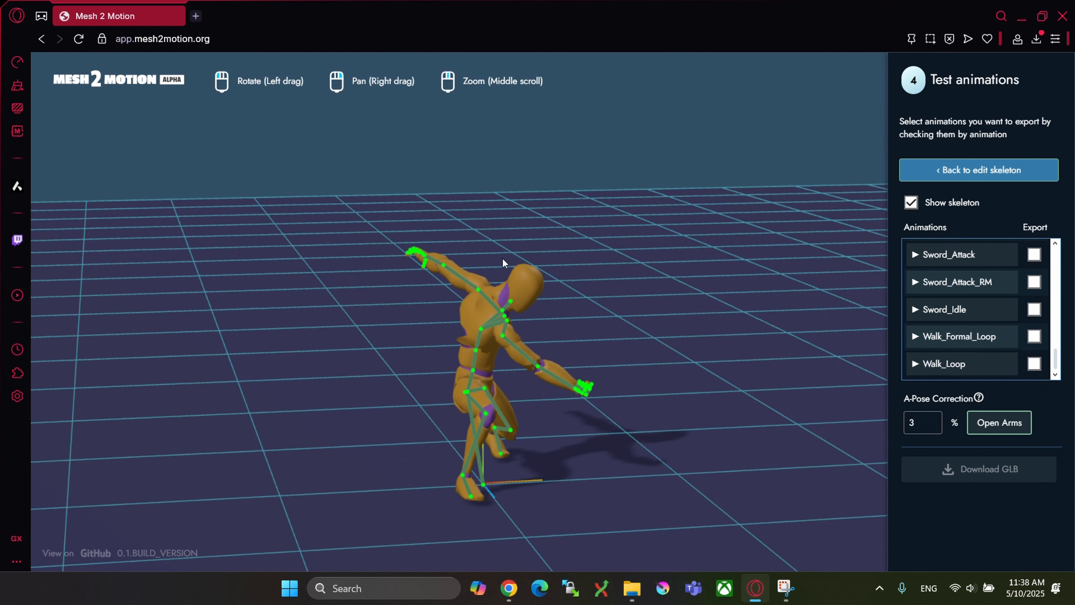
pyautogui.moveTo(504, 262); pyautogui.dragTo(588, 400)
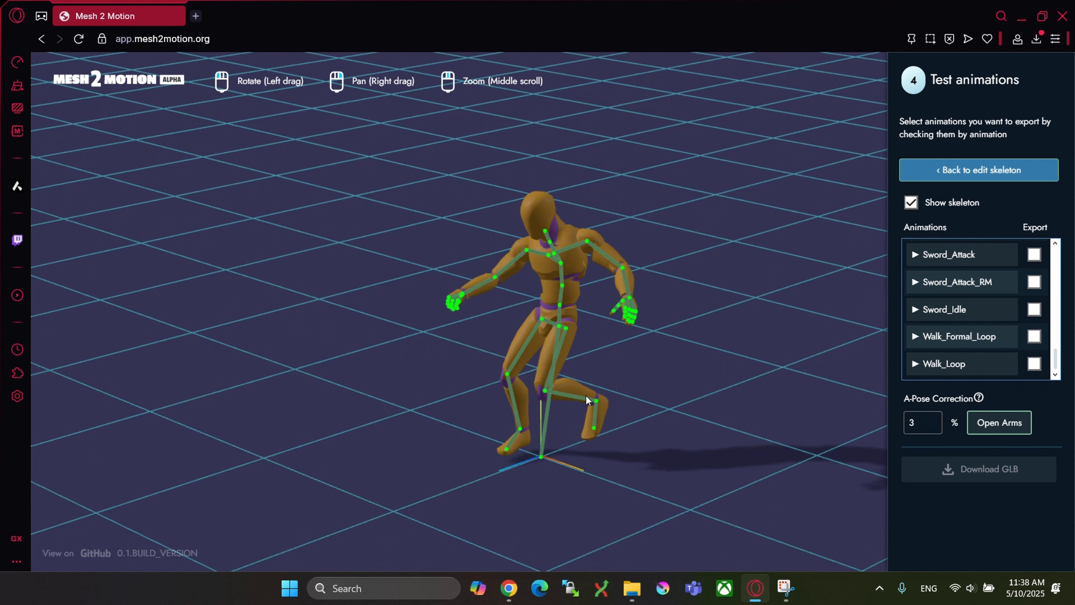
# - Return to skeleton editing, adjust the lower spine joint's front-to-back position from the side, and skin the model again
pyautogui.click(978, 170)
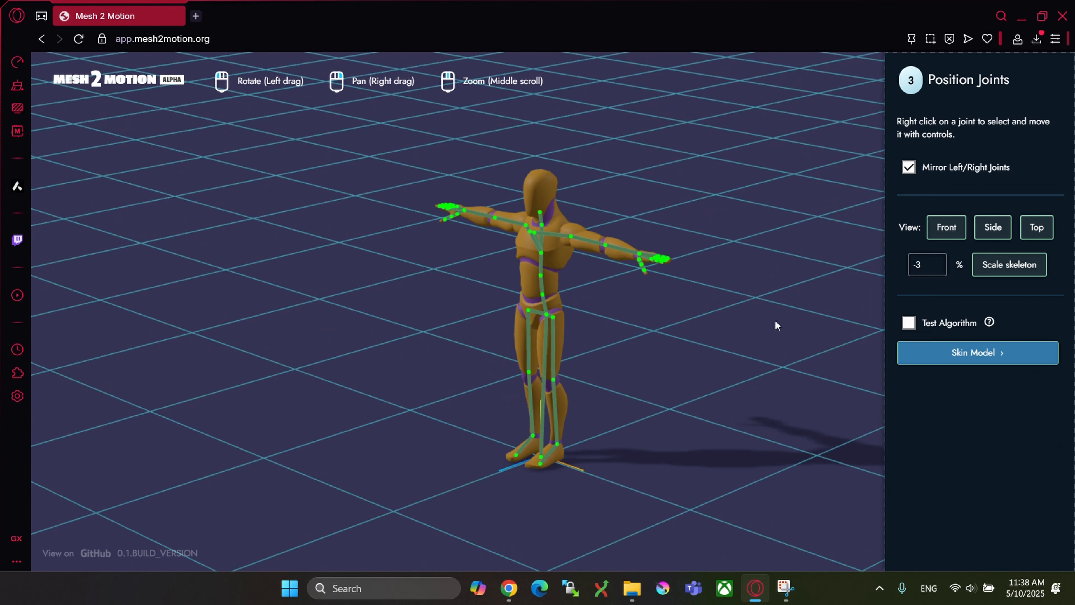
pyautogui.scroll(5, 611, 340)
pyautogui.rightClick(543, 291)
pyautogui.moveTo(664, 332); pyautogui.dragTo(601, 344)
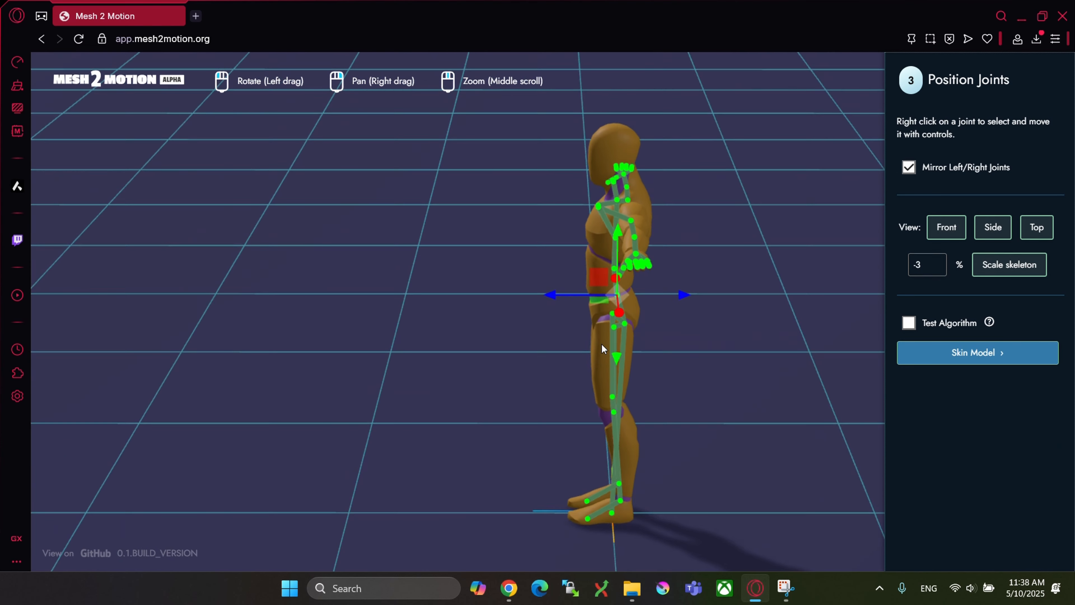
pyautogui.scroll(3, 673, 307)
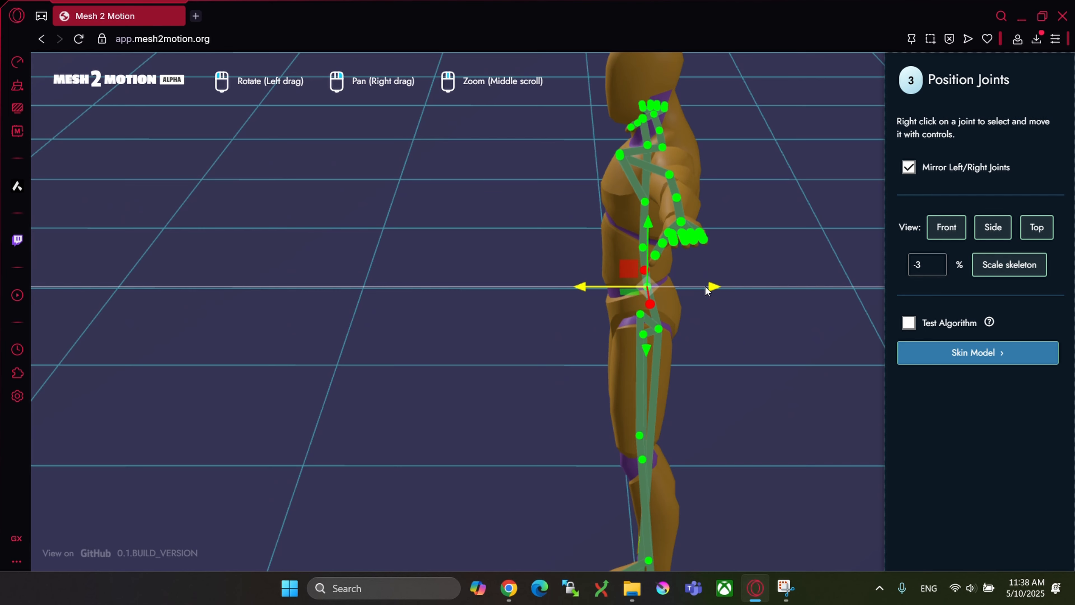
pyautogui.moveTo(446, 322); pyautogui.dragTo(512, 283)
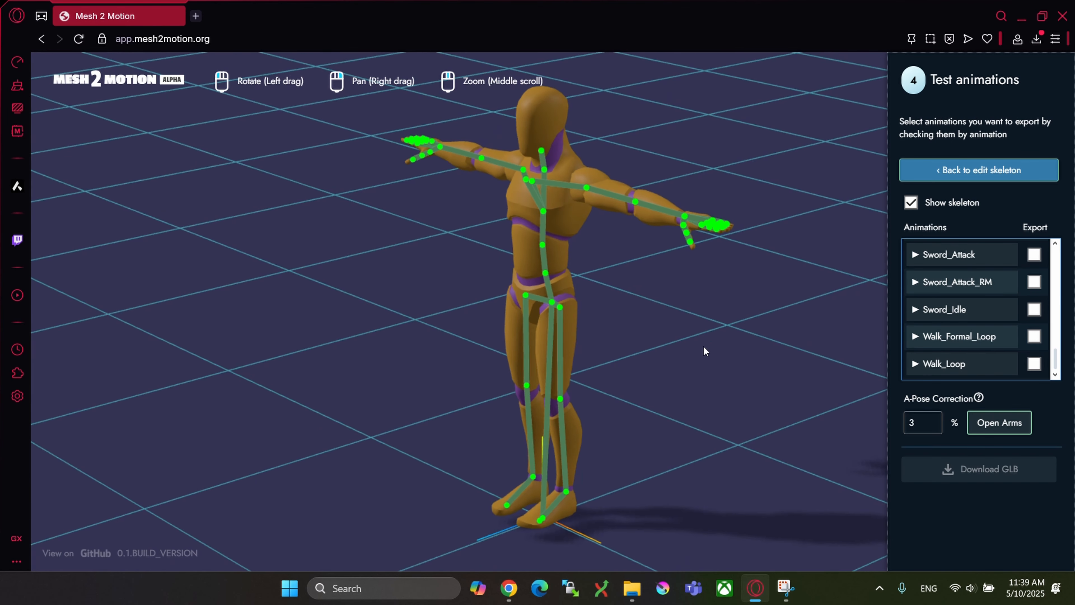
# - Preview the Walk_Loop and Sword_Idle animations and mark both for export
pyautogui.click(936, 367)
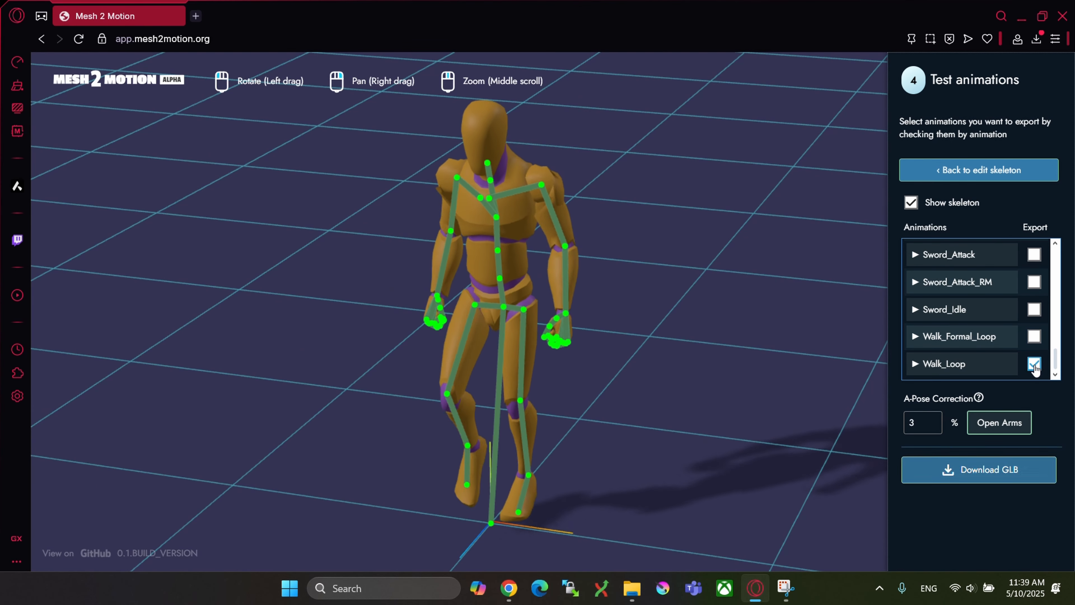
pyautogui.click(1034, 363)
pyautogui.click(958, 301)
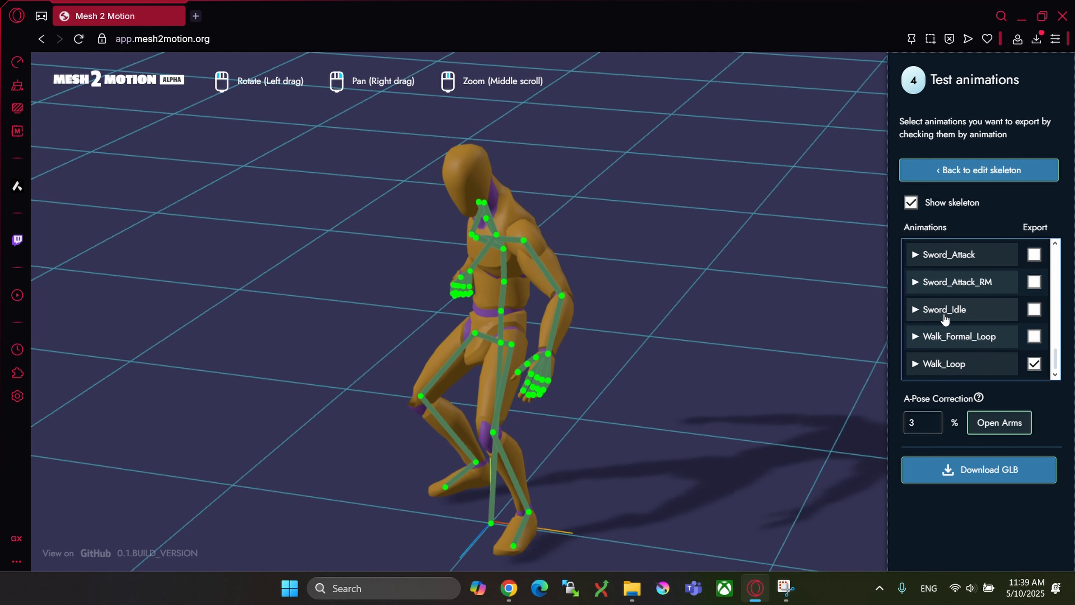
pyautogui.click(968, 315)
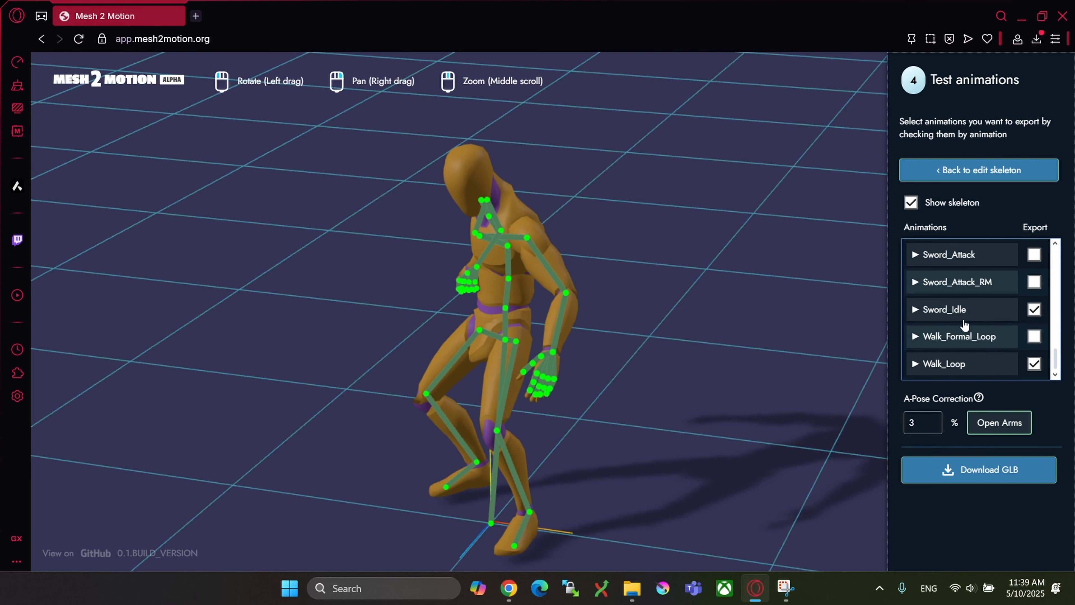
# - Mark the Idle_Loop animation for export and preview it on the model
pyautogui.scroll(15, 961, 313)
pyautogui.scroll(-5, 950, 297)
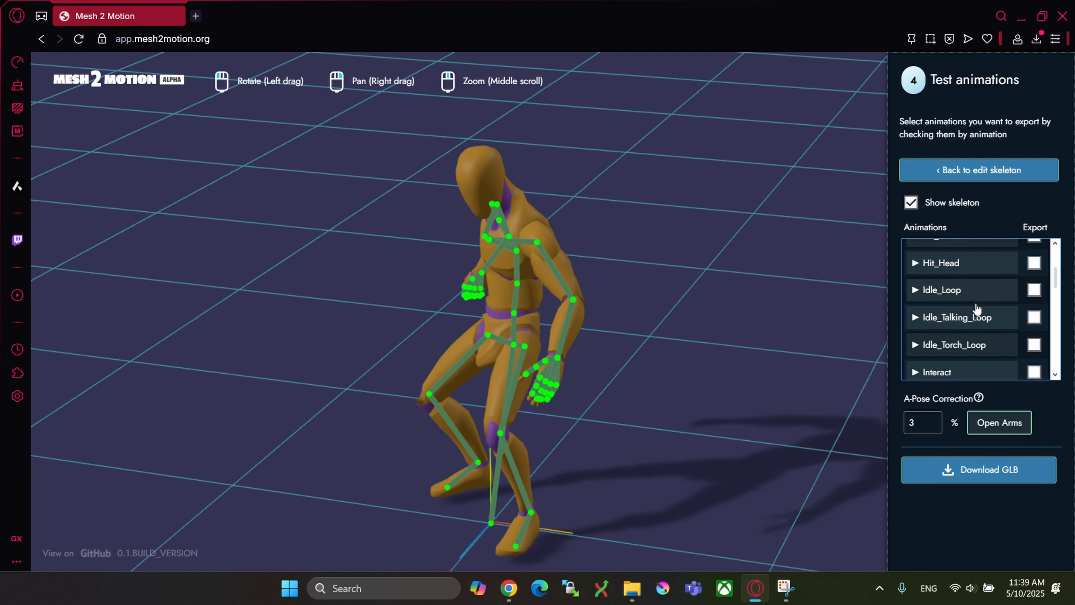
pyautogui.click(1033, 289)
pyautogui.click(923, 291)
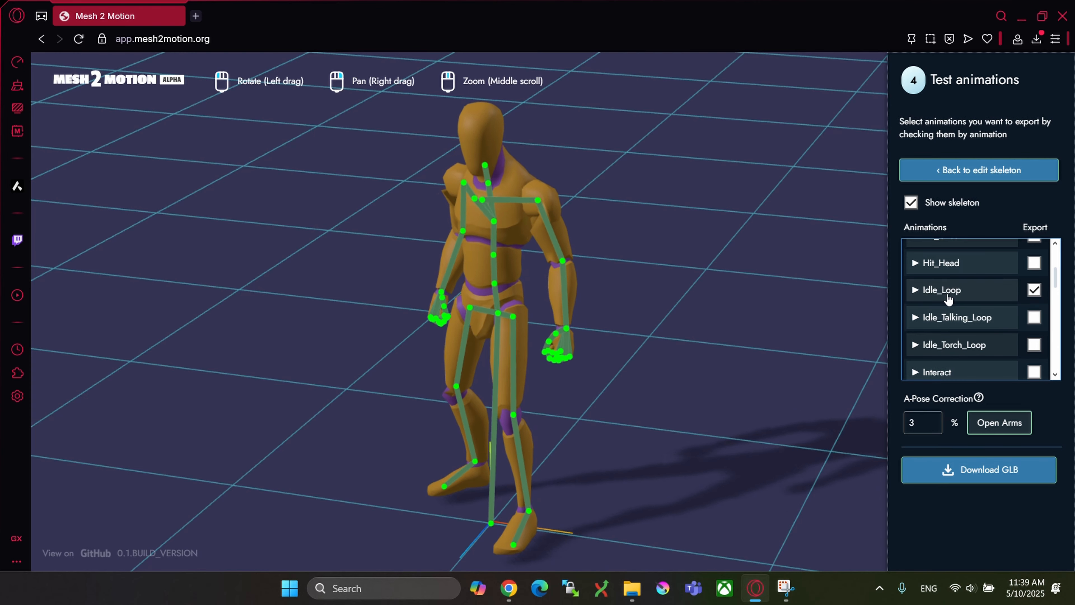
pyautogui.moveTo(601, 359); pyautogui.dragTo(662, 343)
pyautogui.scroll(-5, 627, 350)
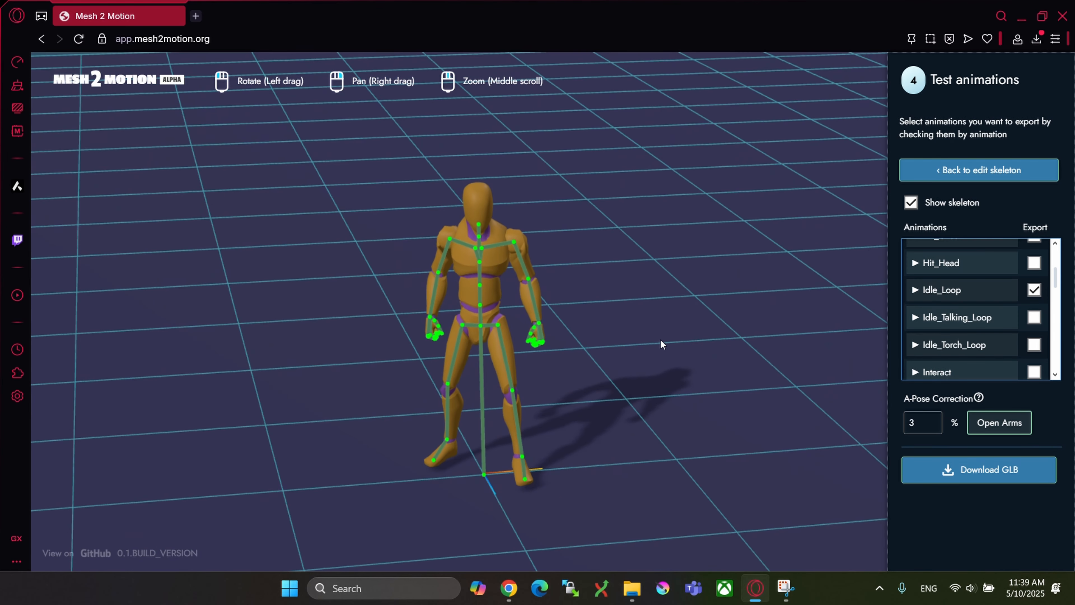
pyautogui.moveTo(734, 400); pyautogui.dragTo(694, 380)
# - Hide the skeleton and download the model with the chosen animations as a GLB file
pyautogui.scroll(-10, 998, 309)
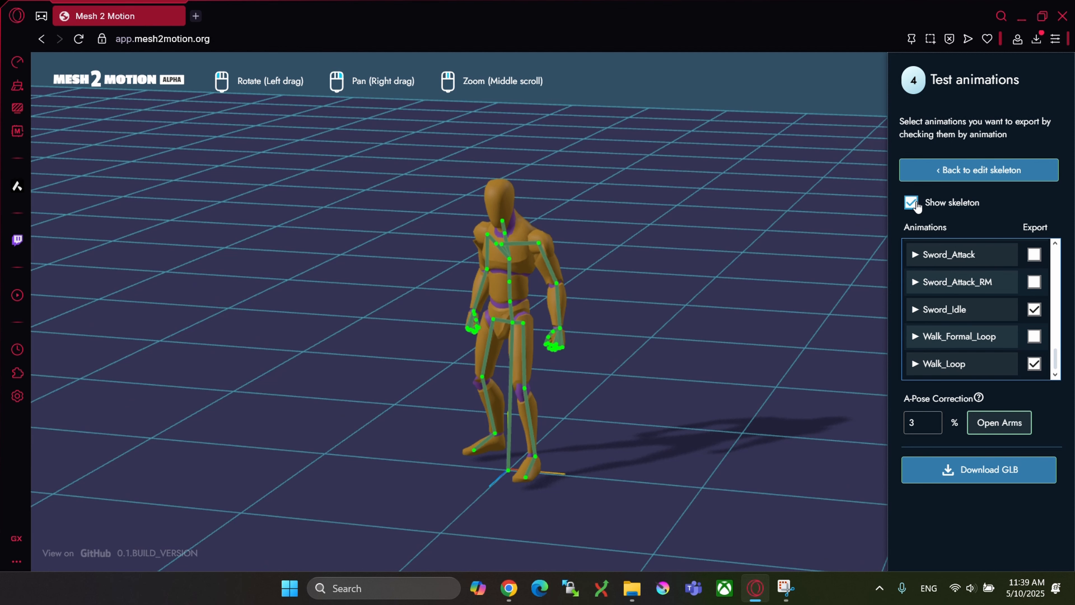
pyautogui.click(911, 203)
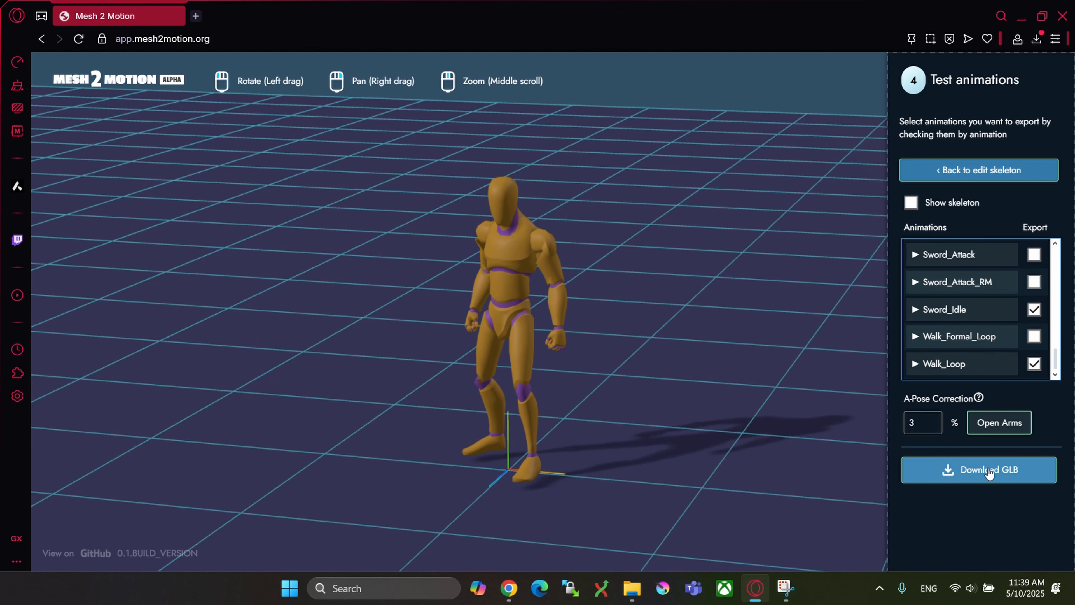
pyautogui.click(990, 477)
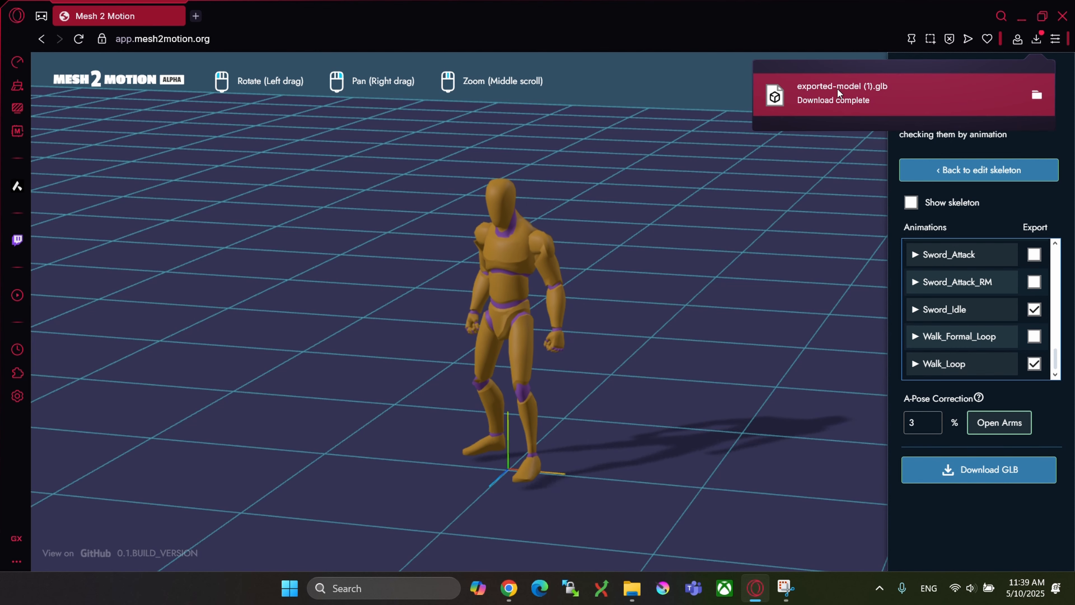
# - Show the downloaded file in its folder and open exported-model (1).glb in 3D Viewer
pyautogui.click(1036, 95)
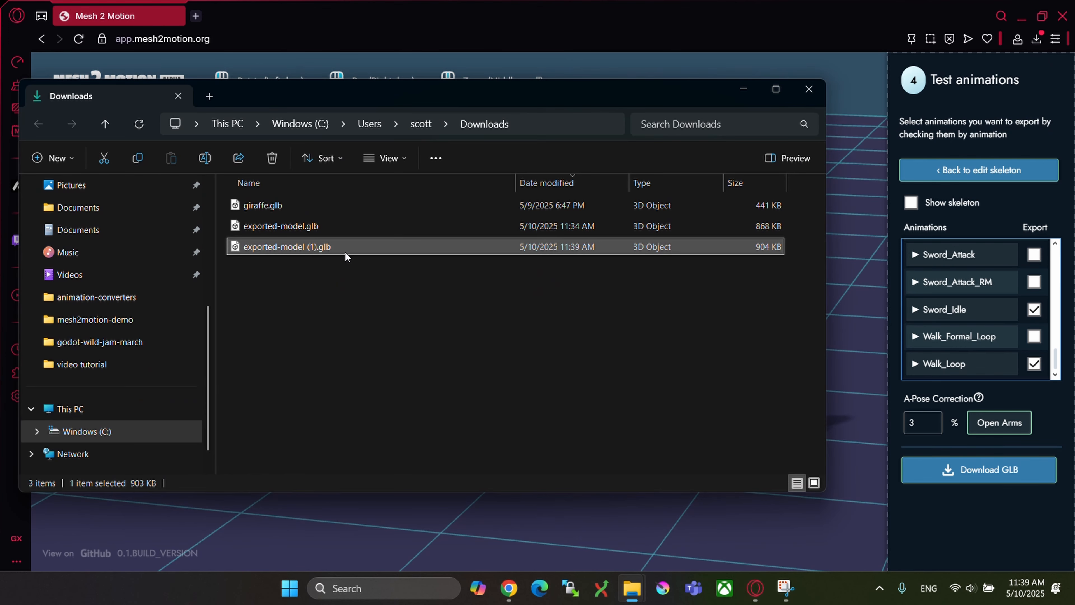
pyautogui.doubleClick(315, 247)
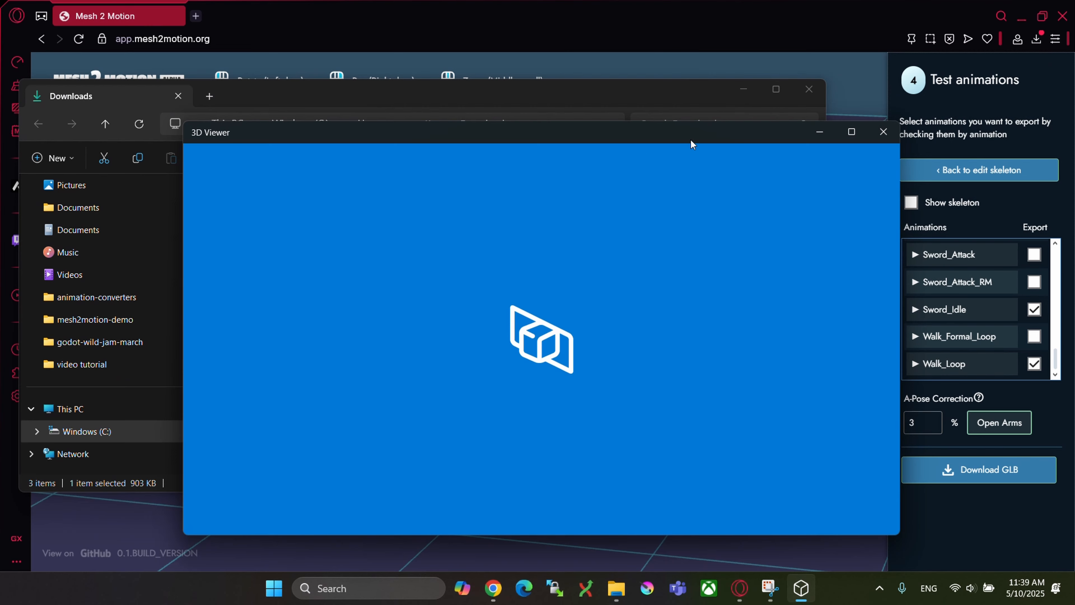
# - Play Animation 2 and Animation 3 of the exported humanoid model in 3D Viewer
pyautogui.scroll(5, 504, 323)
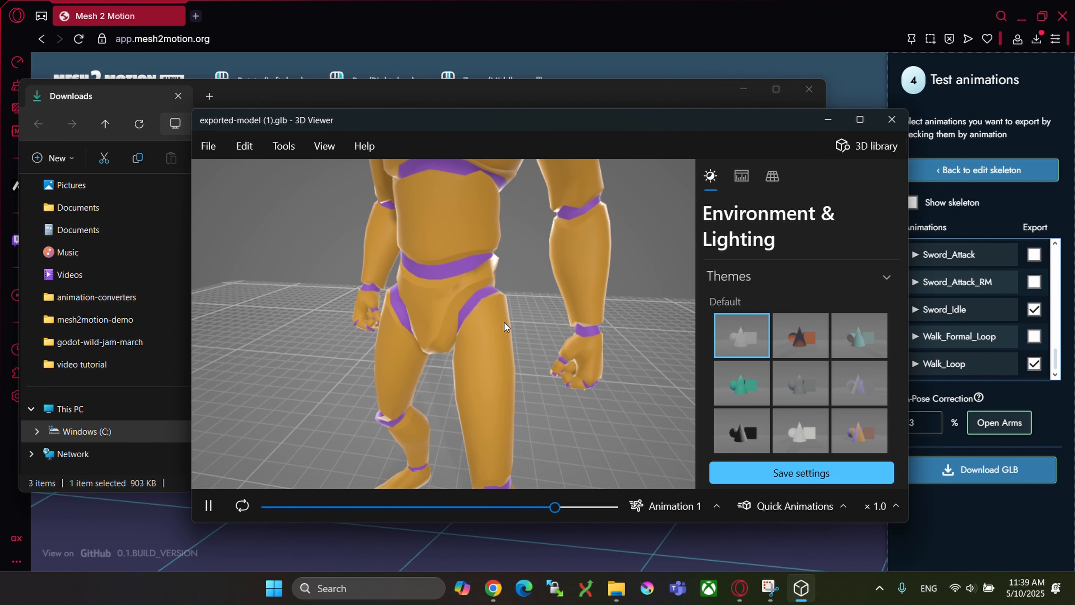
pyautogui.scroll(-5, 504, 322)
pyautogui.moveTo(523, 312); pyautogui.dragTo(549, 310)
pyautogui.scroll(2, 497, 337)
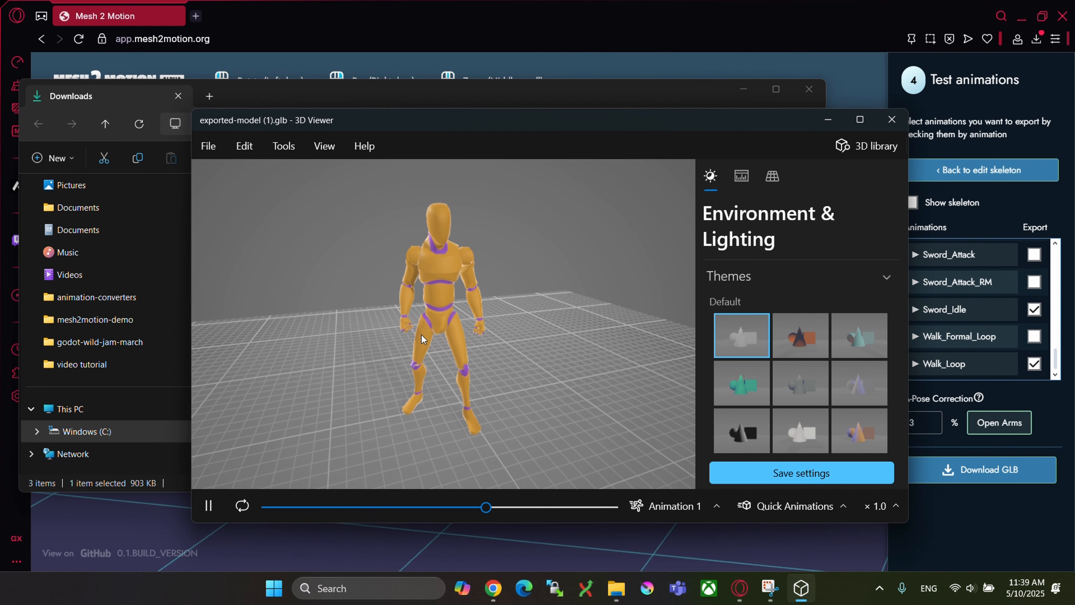
pyautogui.click(674, 506)
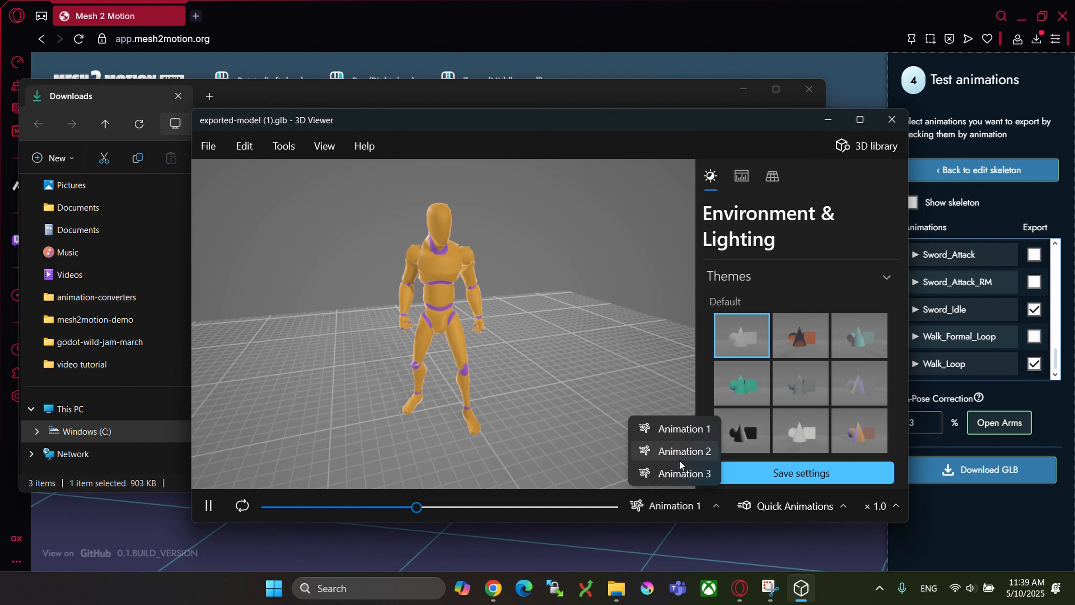
pyautogui.click(679, 460)
pyautogui.click(669, 508)
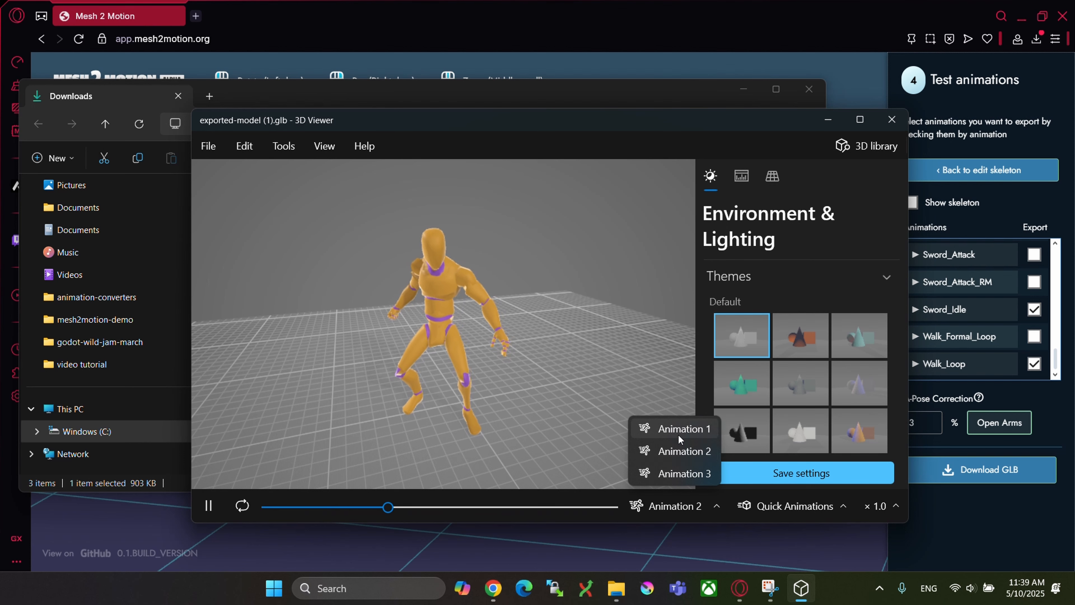
pyautogui.click(683, 450)
pyautogui.click(673, 506)
pyautogui.click(685, 477)
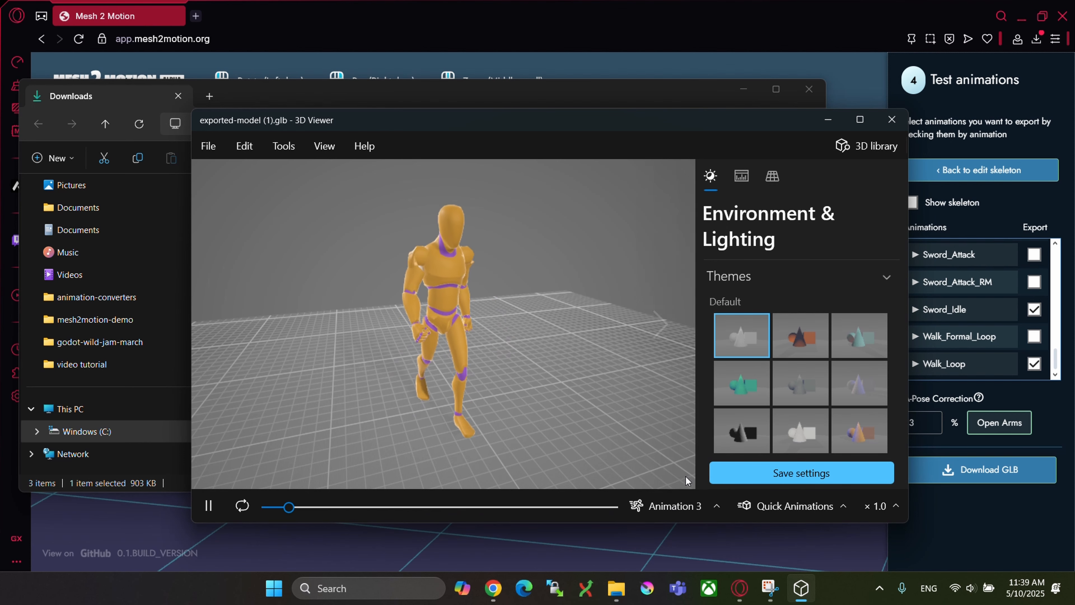
# - Play Animation 1, view the humanoid from another angle, and close 3D Viewer
pyautogui.click(673, 506)
pyautogui.click(672, 428)
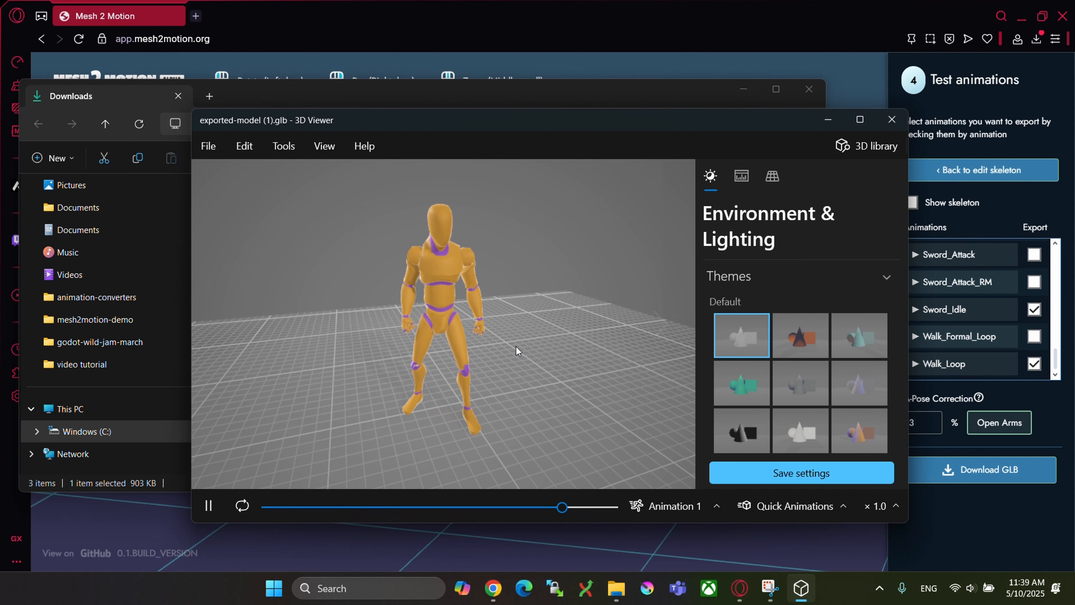
pyautogui.moveTo(515, 346); pyautogui.dragTo(502, 360)
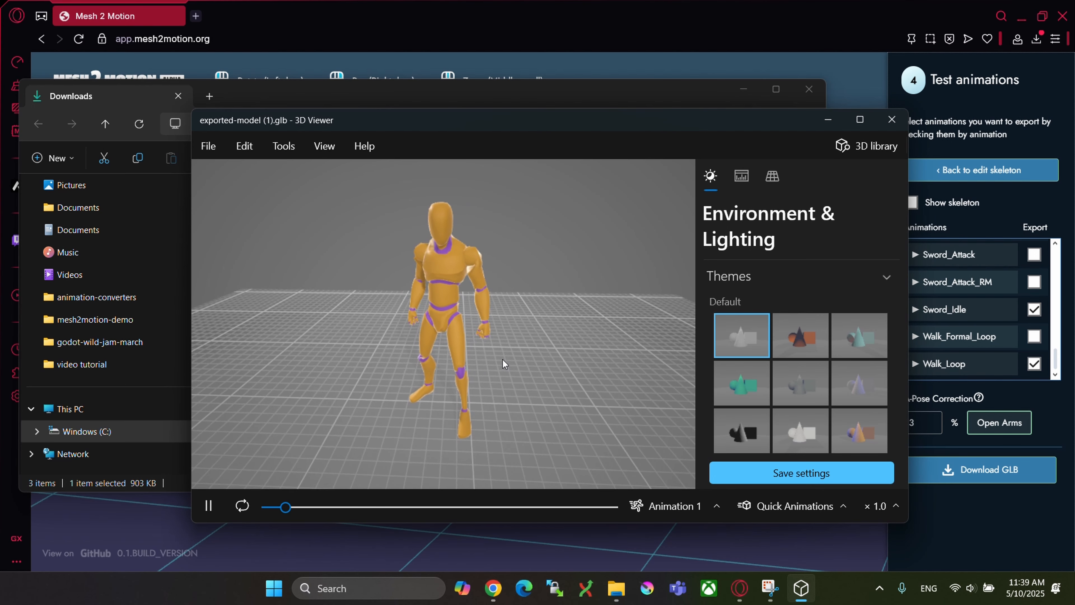
pyautogui.click(892, 120)
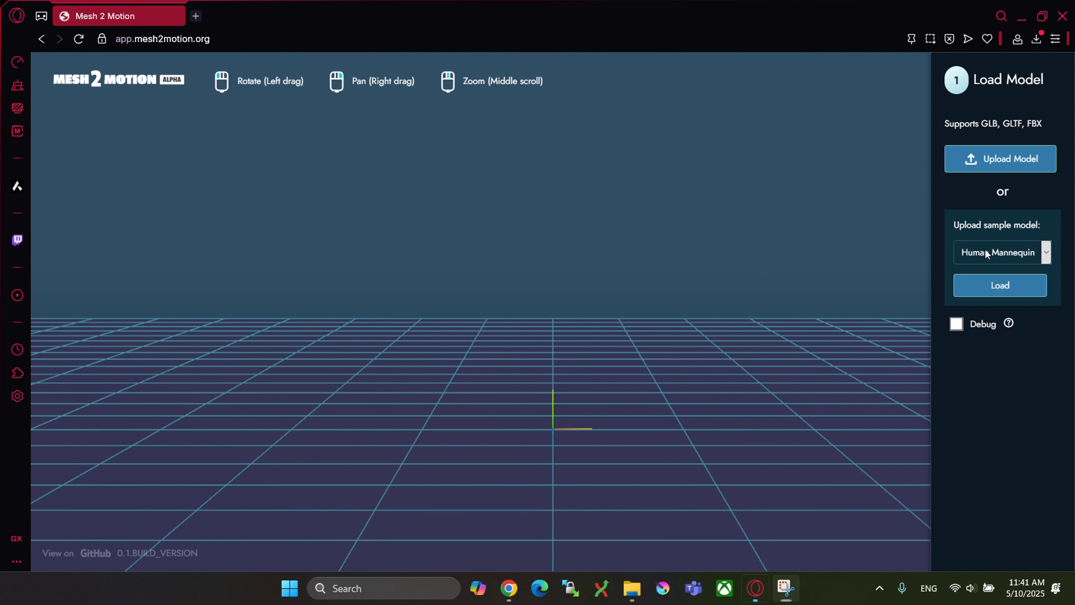
# - Load the Fox sample model into Mesh2Motion
pyautogui.click(985, 252)
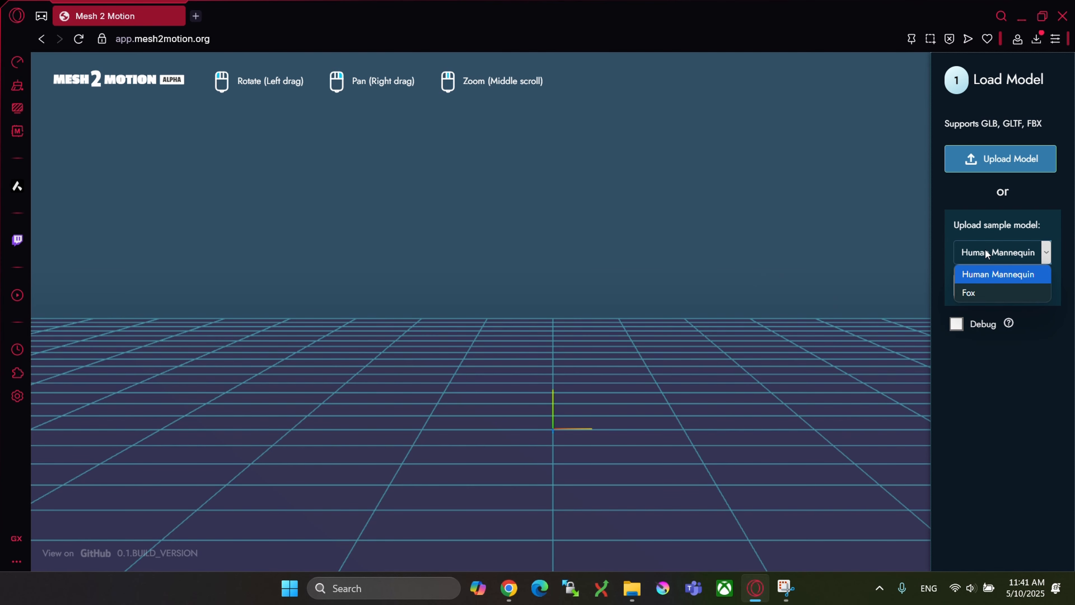
pyautogui.click(974, 293)
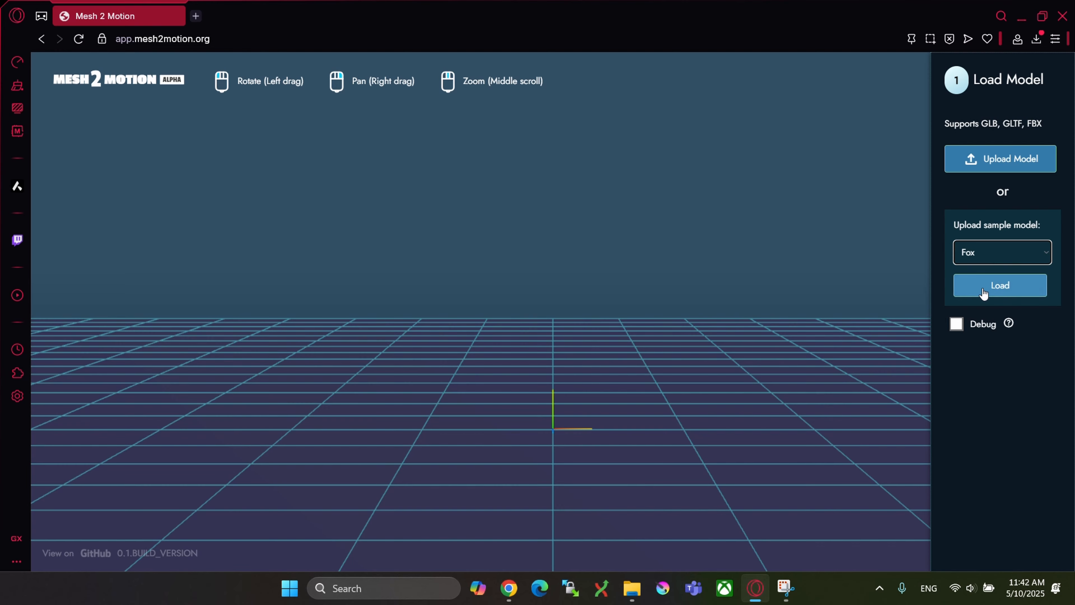
pyautogui.click(983, 292)
pyautogui.moveTo(651, 367); pyautogui.dragTo(788, 374)
pyautogui.moveTo(788, 375); pyautogui.dragTo(834, 305, button='right')
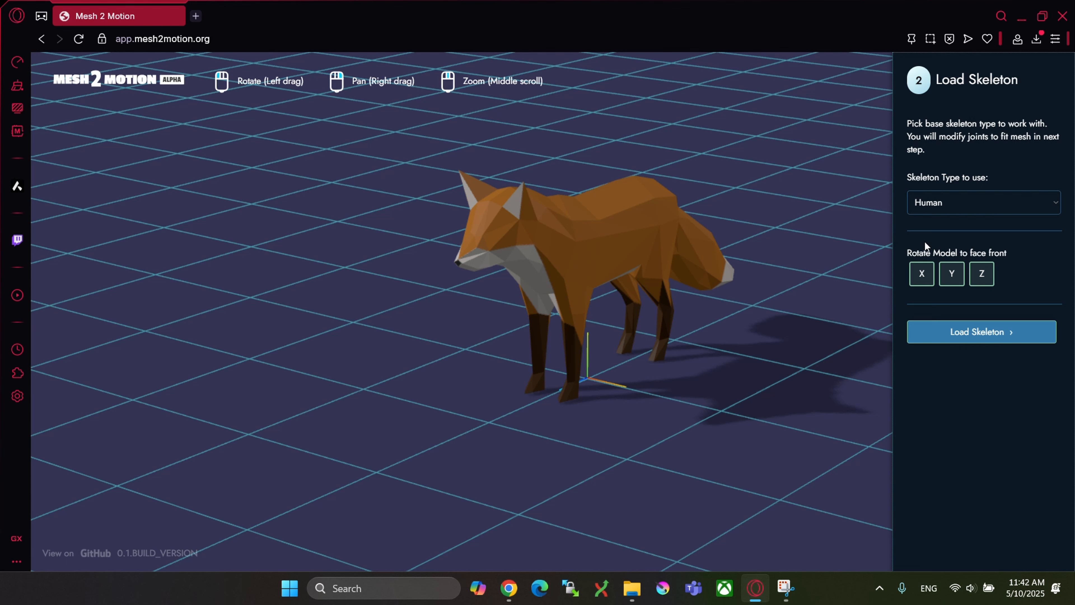
# - Choose the 4 Leg Creature skeleton type and load the skeleton onto the fox
pyautogui.click(945, 202)
pyautogui.click(949, 243)
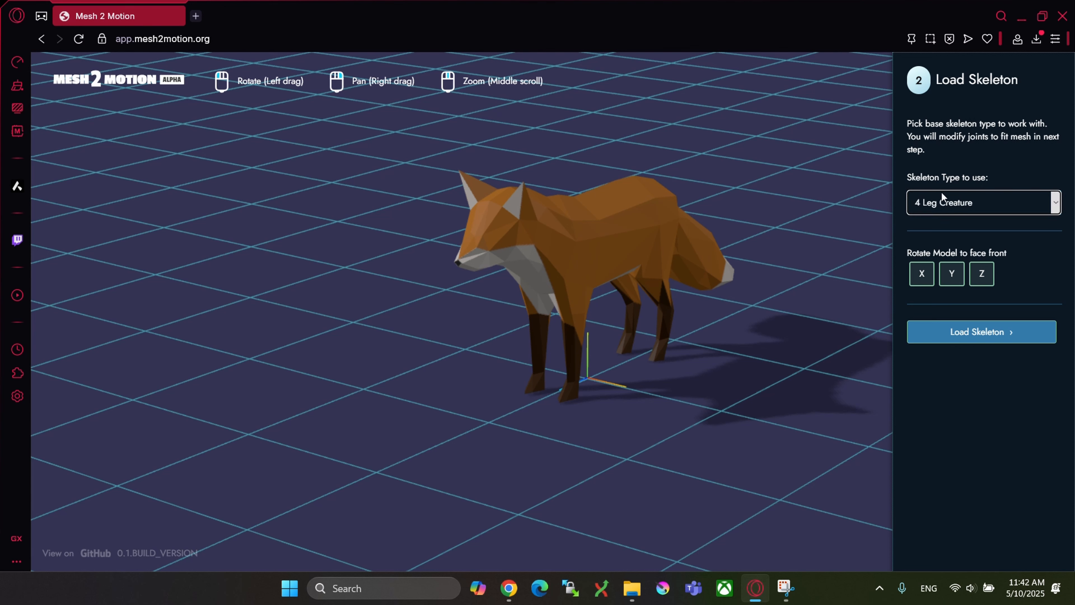
pyautogui.moveTo(597, 352); pyautogui.dragTo(615, 345)
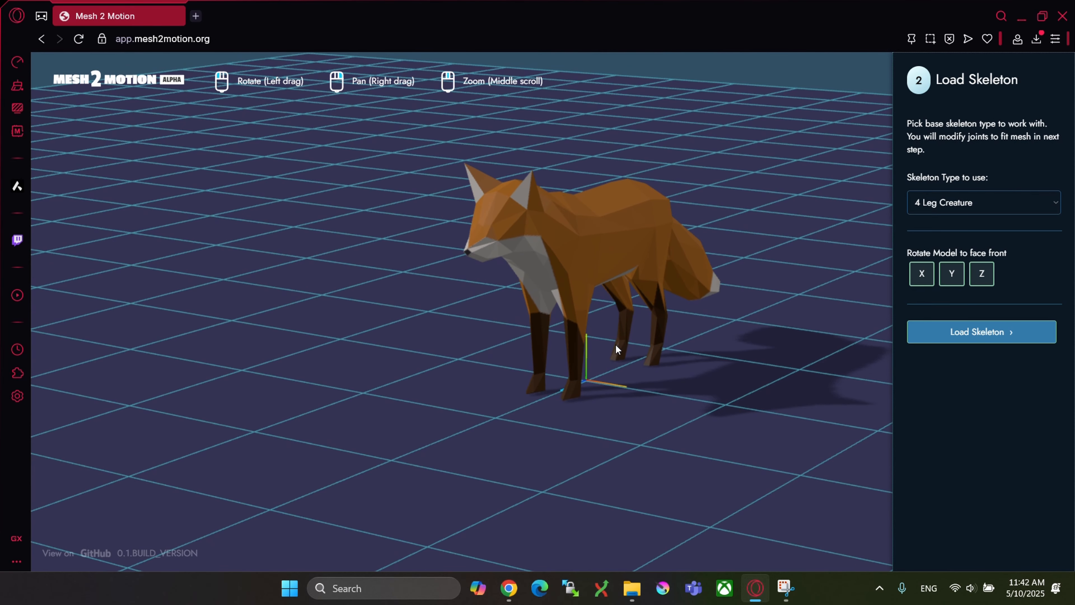
pyautogui.click(964, 329)
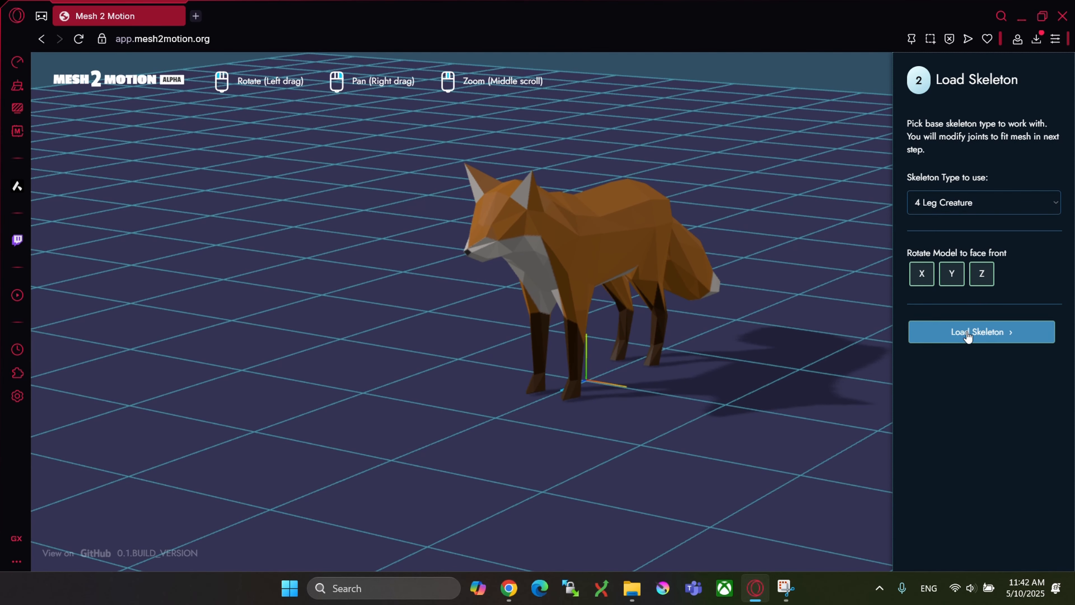
# - Shrink the fox's skeleton to the size of the mesh by scaling it by -3% four times
pyautogui.scroll(2, 662, 406)
pyautogui.scroll(-4, 686, 415)
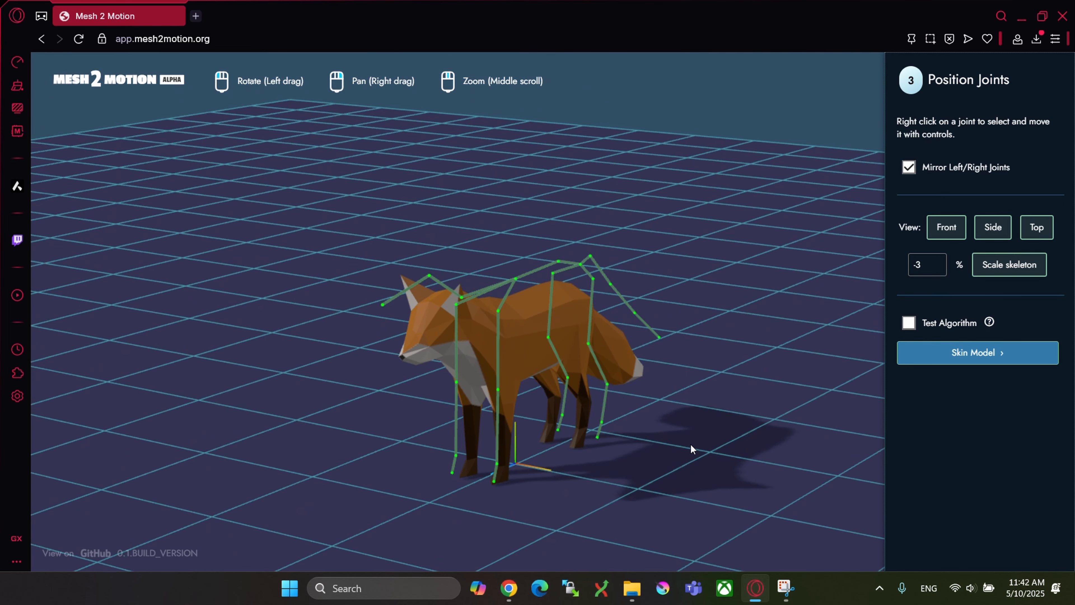
pyautogui.scroll(6, 693, 446)
pyautogui.moveTo(722, 303); pyautogui.dragTo(704, 328)
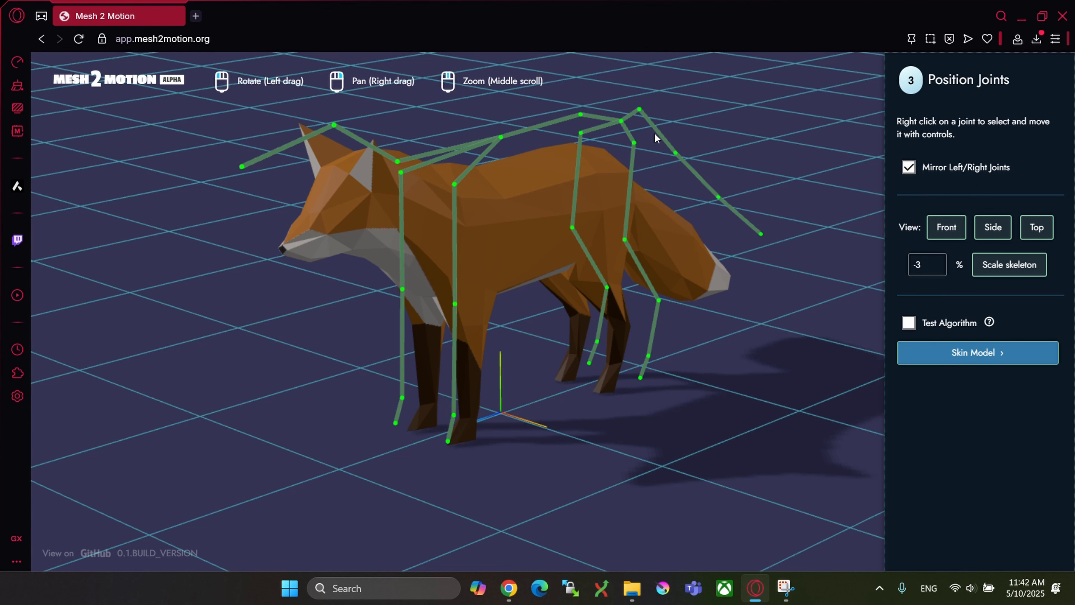
pyautogui.rightClick(623, 146)
pyautogui.rightClick(500, 136)
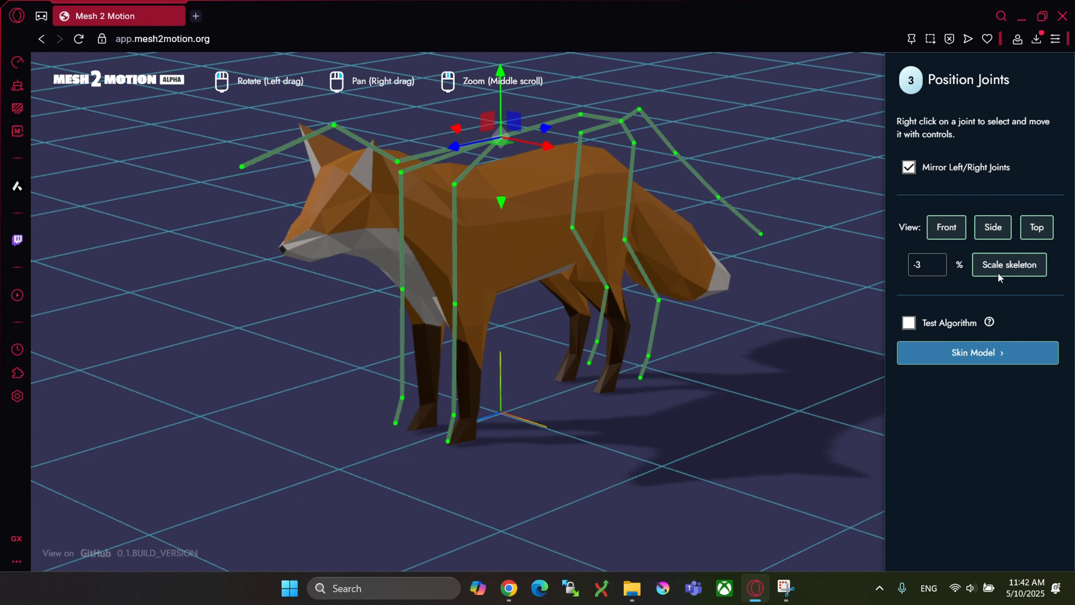
pyautogui.click(1009, 265)
pyautogui.click(1009, 264)
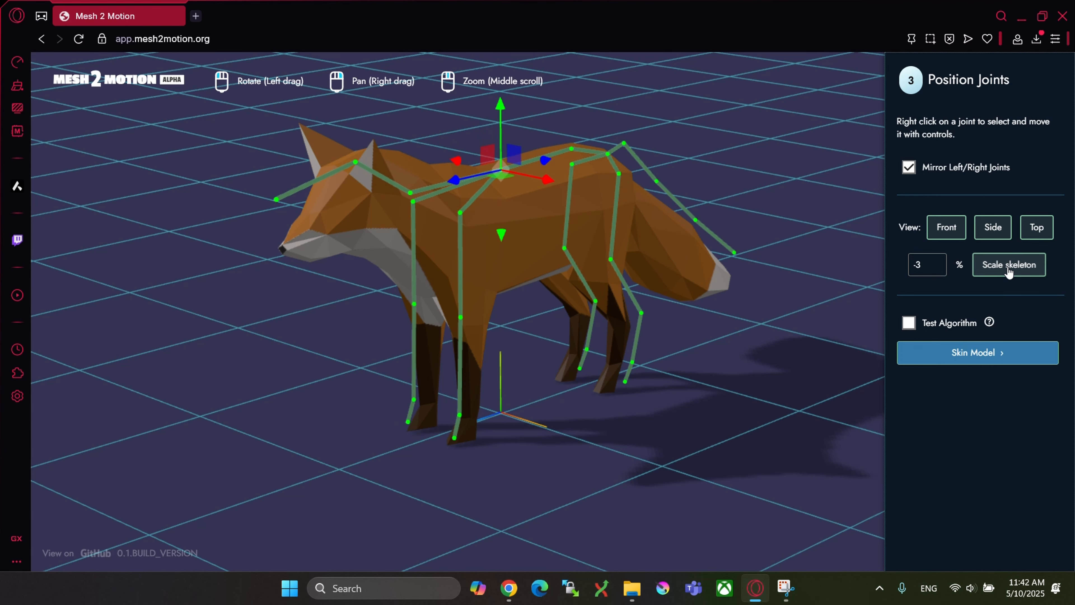
pyautogui.click(1009, 265)
pyautogui.click(1008, 264)
# - Lower the joint at the base of the fox's tail and skin the model
pyautogui.moveTo(535, 341); pyautogui.dragTo(362, 339)
pyautogui.scroll(2, 330, 359)
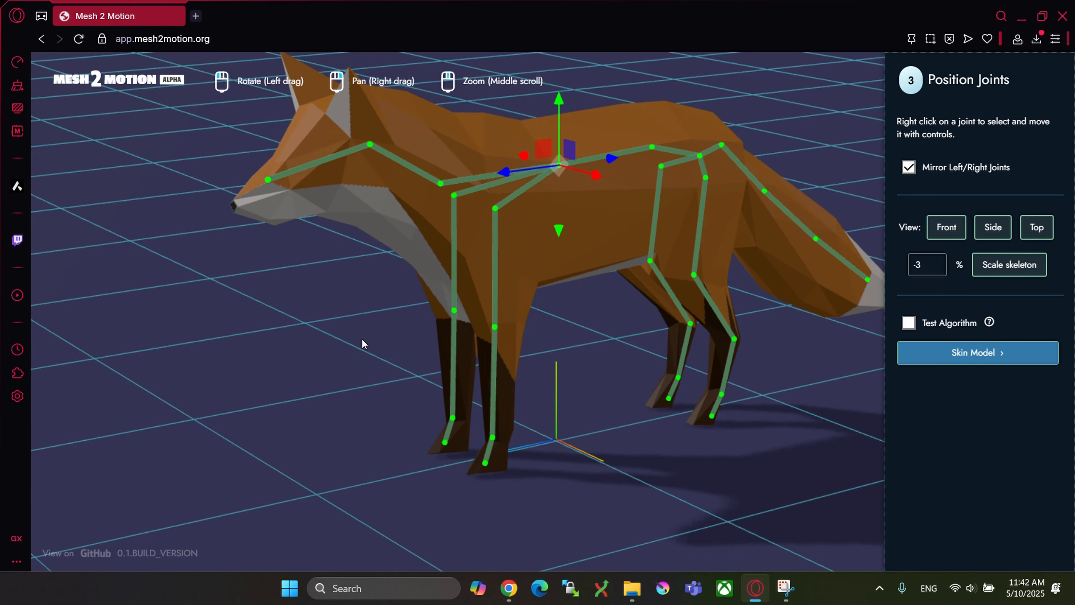
pyautogui.scroll(-3, 362, 339)
pyautogui.moveTo(526, 396); pyautogui.dragTo(450, 393, button='right')
pyautogui.moveTo(685, 470); pyautogui.dragTo(618, 441)
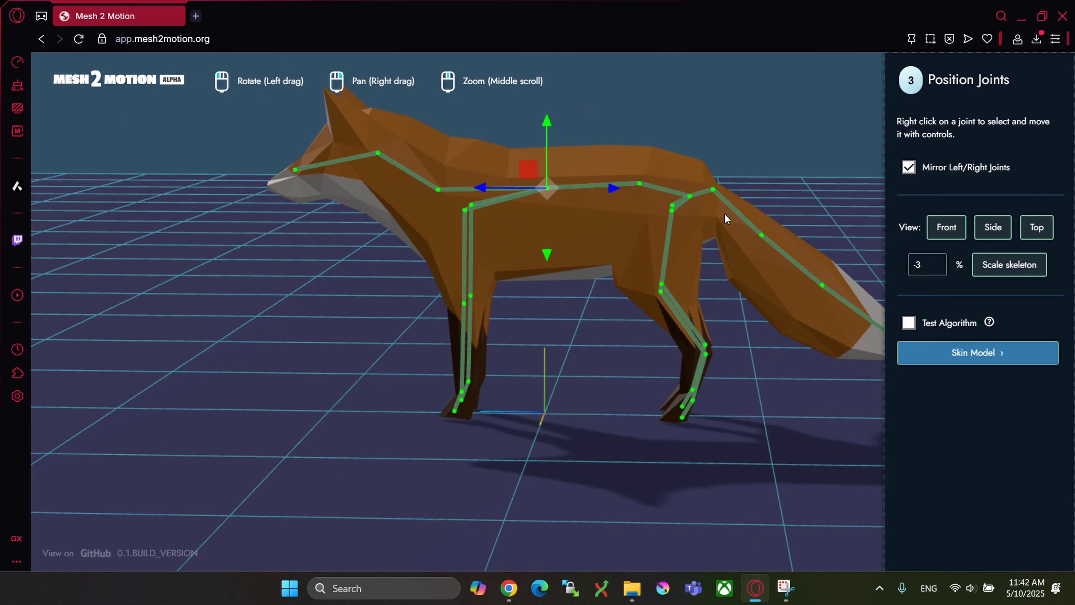
pyautogui.rightClick(717, 187)
pyautogui.moveTo(689, 185); pyautogui.dragTo(691, 193)
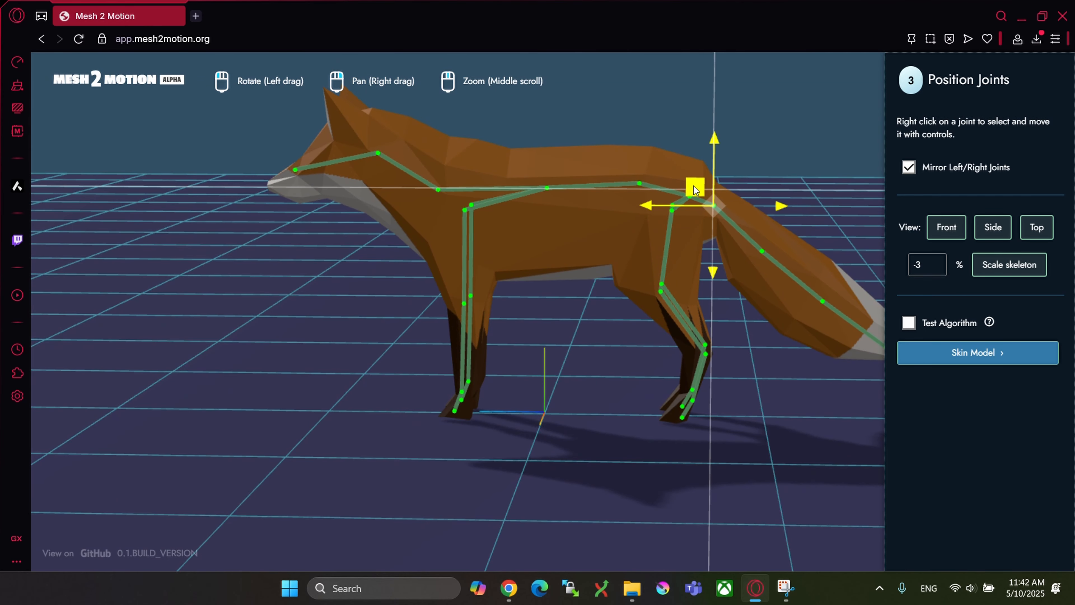
pyautogui.click(989, 352)
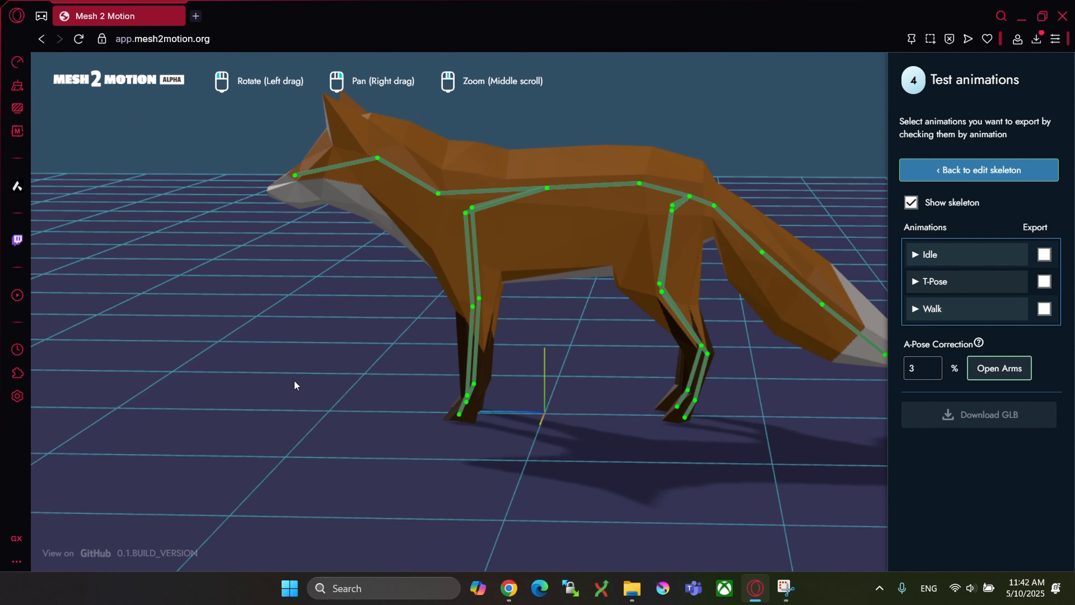
# - Download the fox as a GLB with the Idle and Walk animations and open exported-model (2).glb from its folder in 3D Viewer
pyautogui.moveTo(294, 379); pyautogui.dragTo(679, 376)
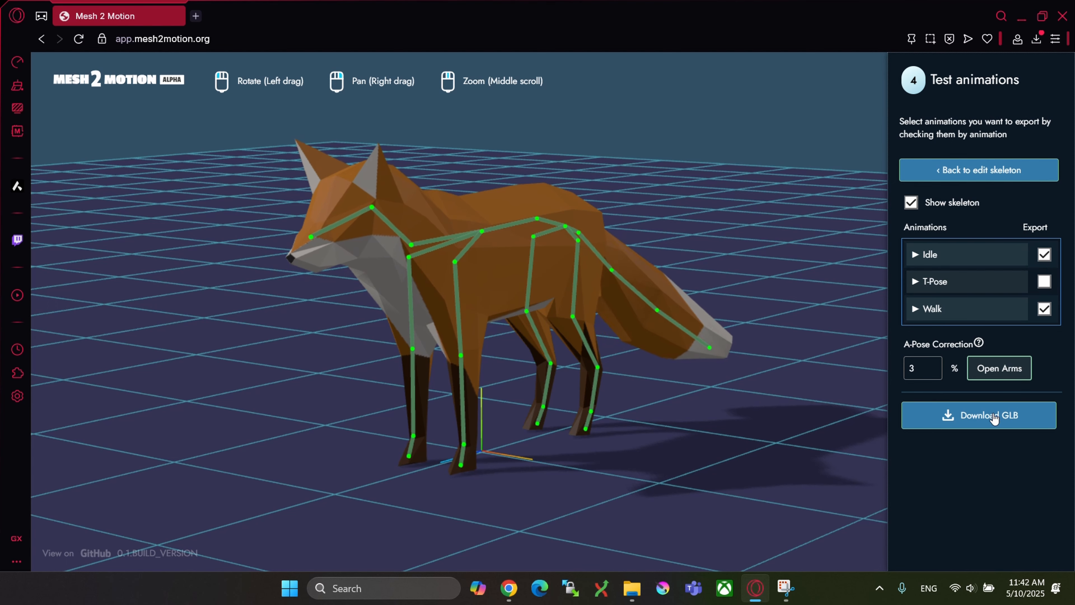
pyautogui.click(978, 415)
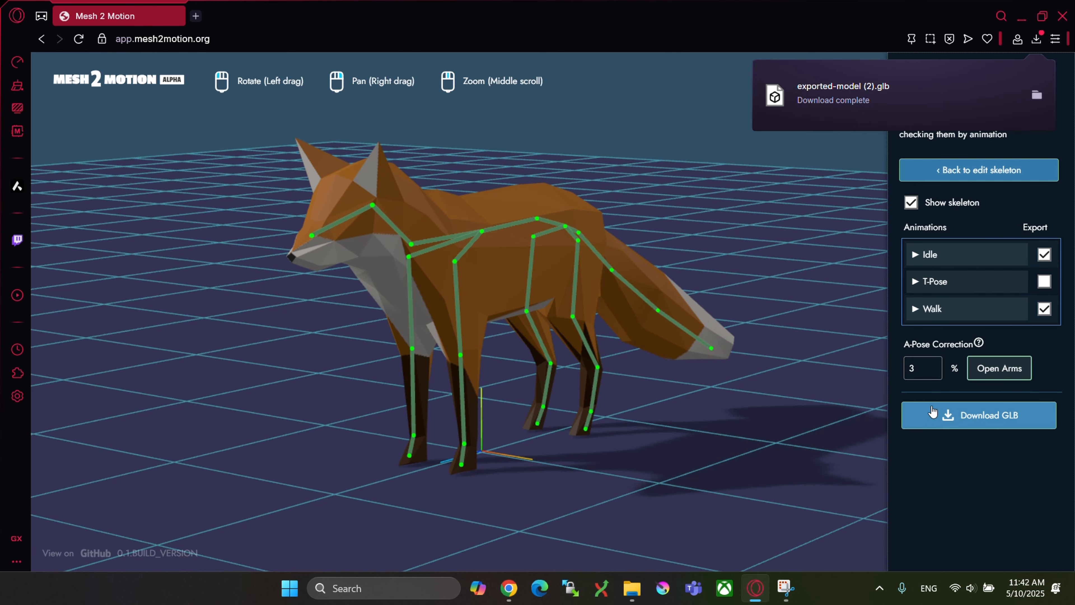
pyautogui.click(1036, 96)
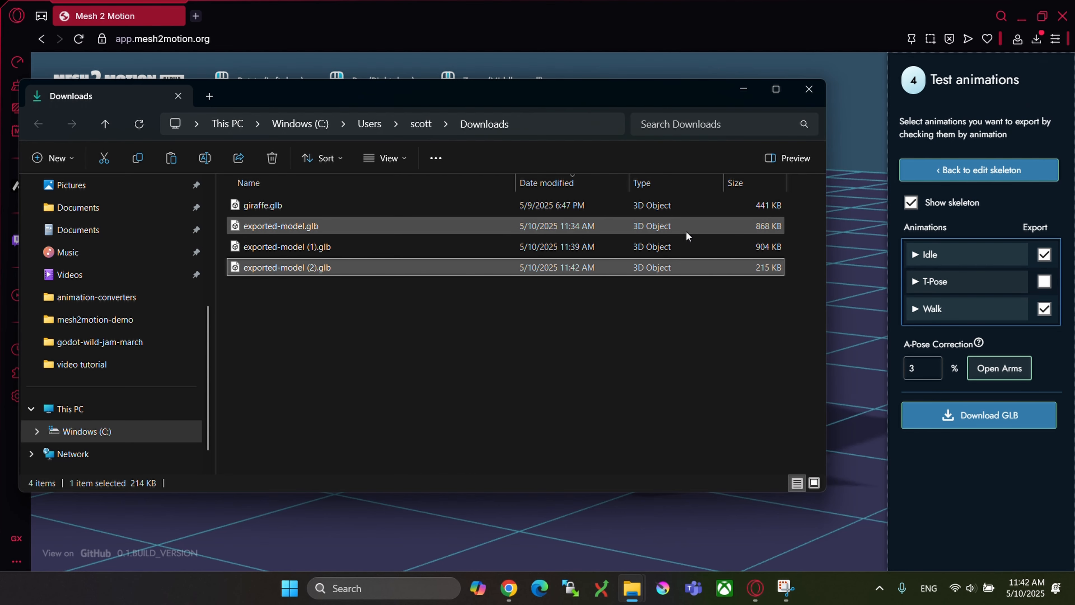
pyautogui.doubleClick(259, 270)
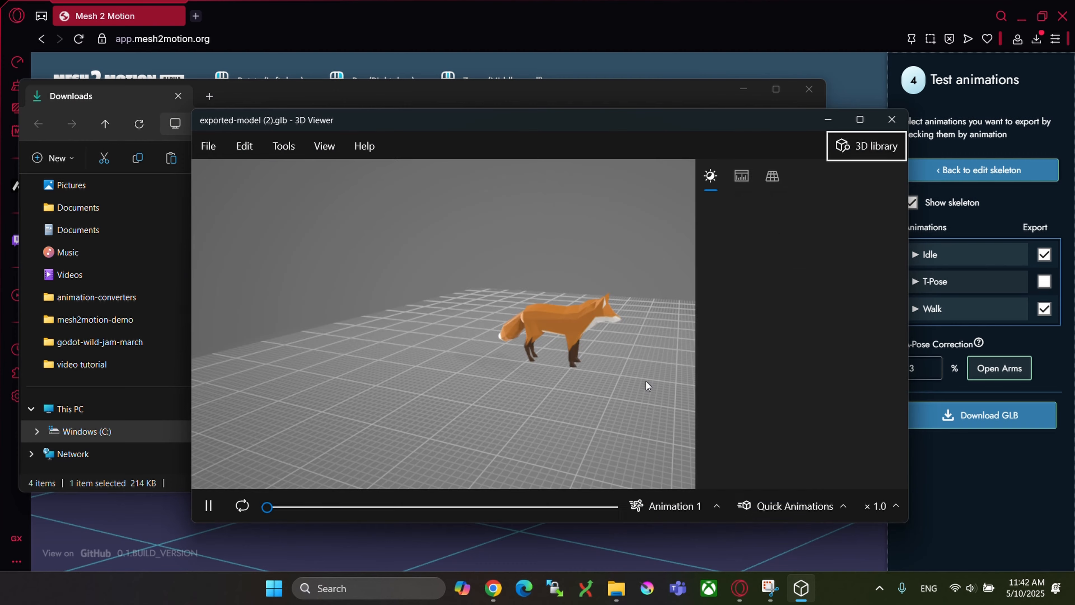
# - Examine the exported fox's animation from several sides, and close 3D Viewer and the Downloads window
pyautogui.scroll(2, 481, 336)
pyautogui.moveTo(481, 336); pyautogui.dragTo(527, 335)
pyautogui.scroll(-8, 464, 323)
pyautogui.scroll(5, 460, 326)
pyautogui.moveTo(460, 327); pyautogui.dragTo(530, 332)
pyautogui.scroll(3, 550, 336)
pyautogui.scroll(-2, 516, 338)
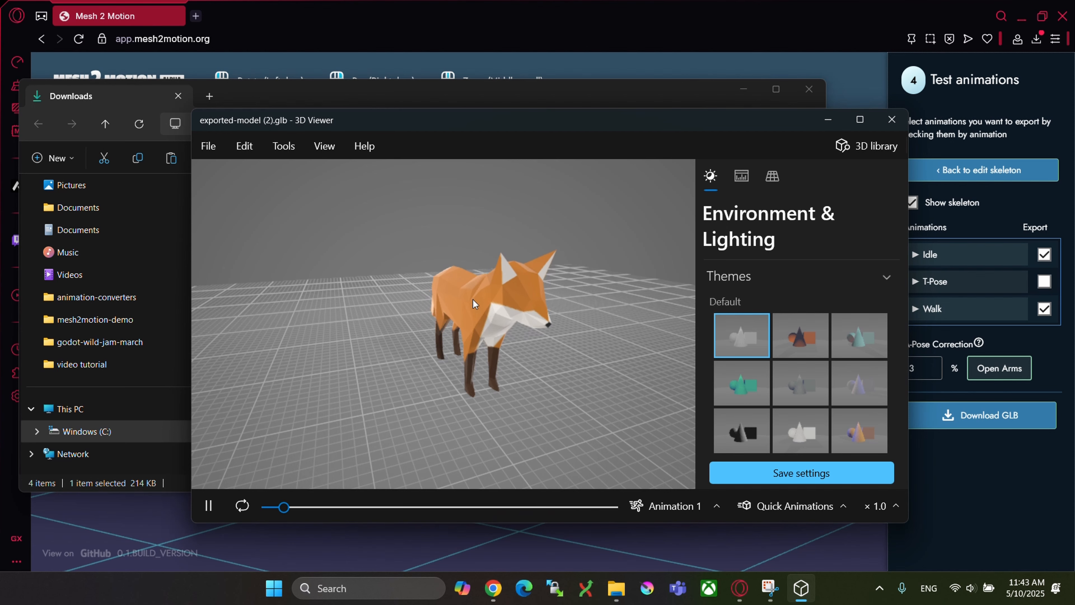
pyautogui.moveTo(599, 315); pyautogui.dragTo(522, 312)
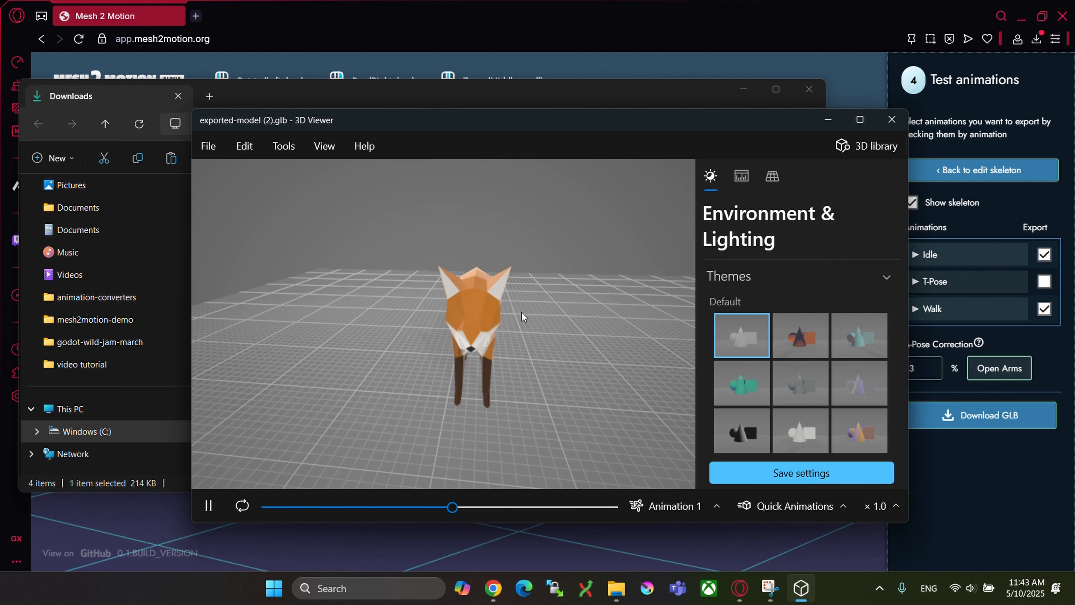
pyautogui.click(890, 124)
pyautogui.click(808, 89)
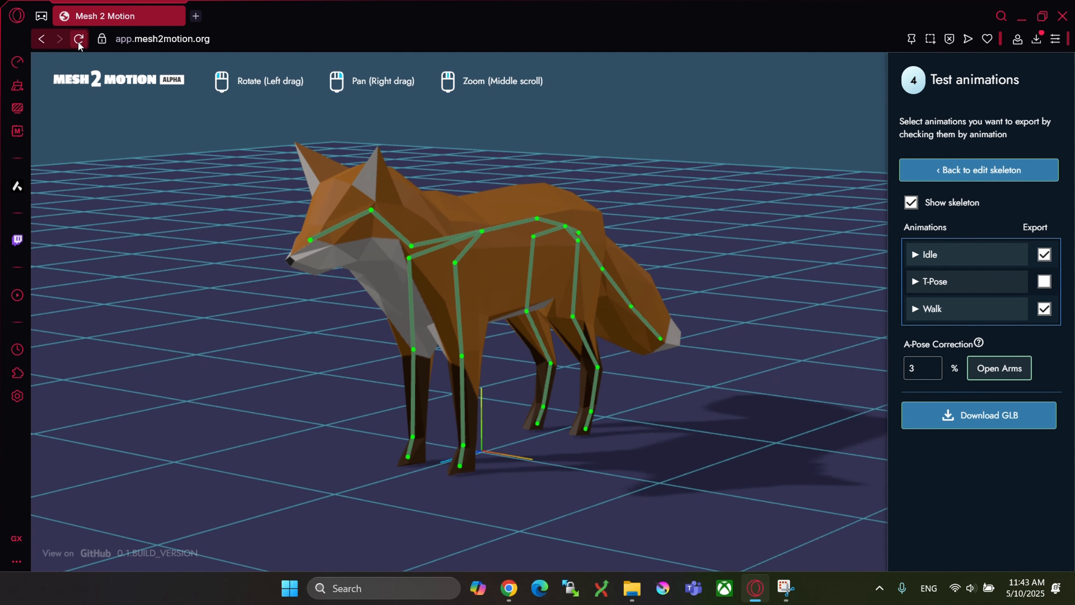
# - Reload the Mesh2Motion page and upload giraffe.glb as a custom model
pyautogui.click(78, 39)
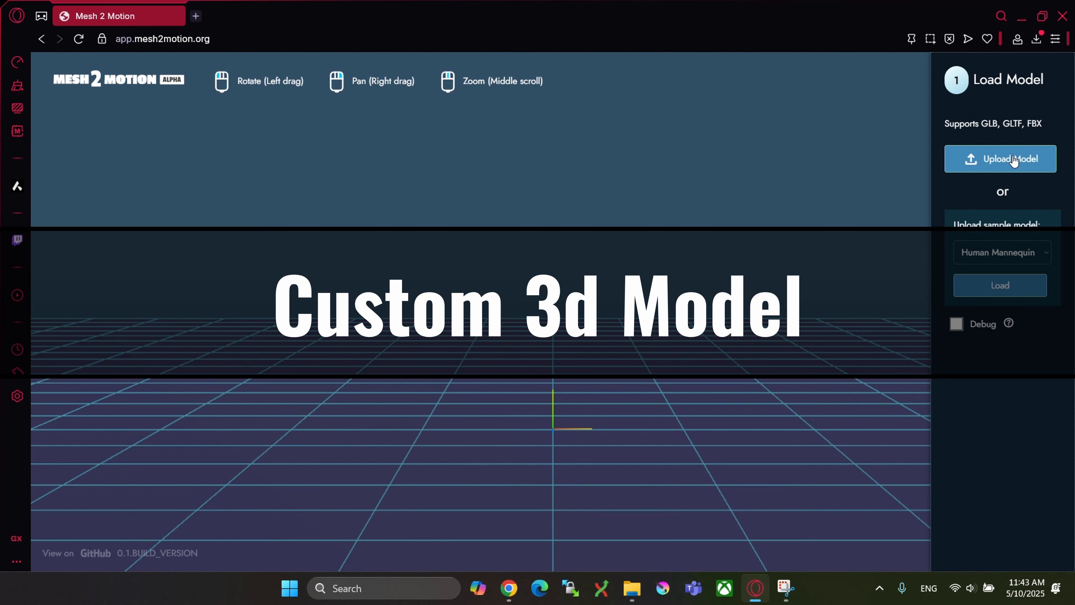
pyautogui.click(1014, 159)
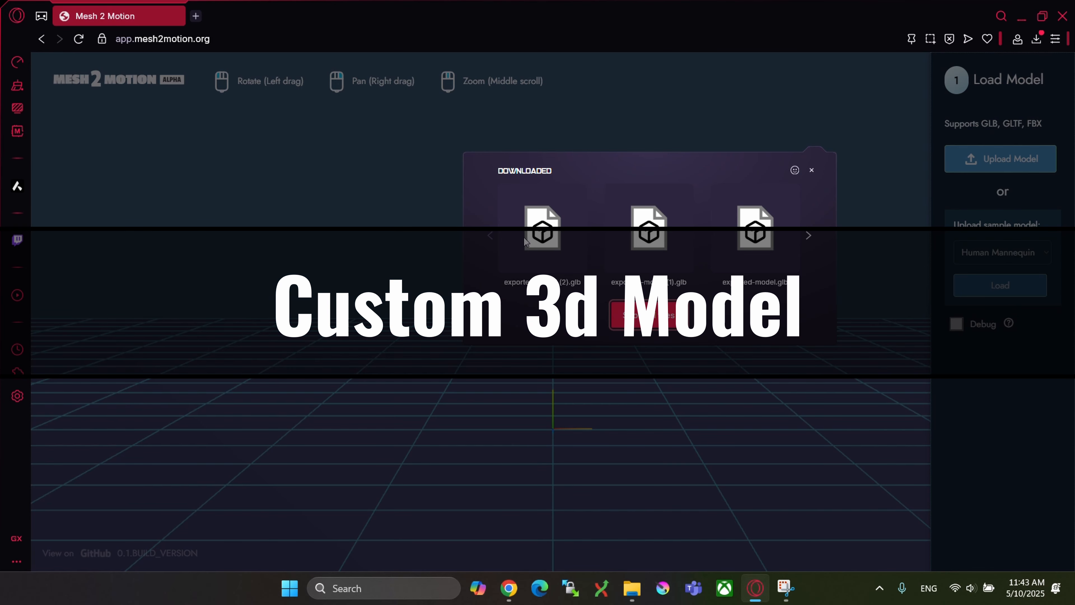
pyautogui.click(742, 259)
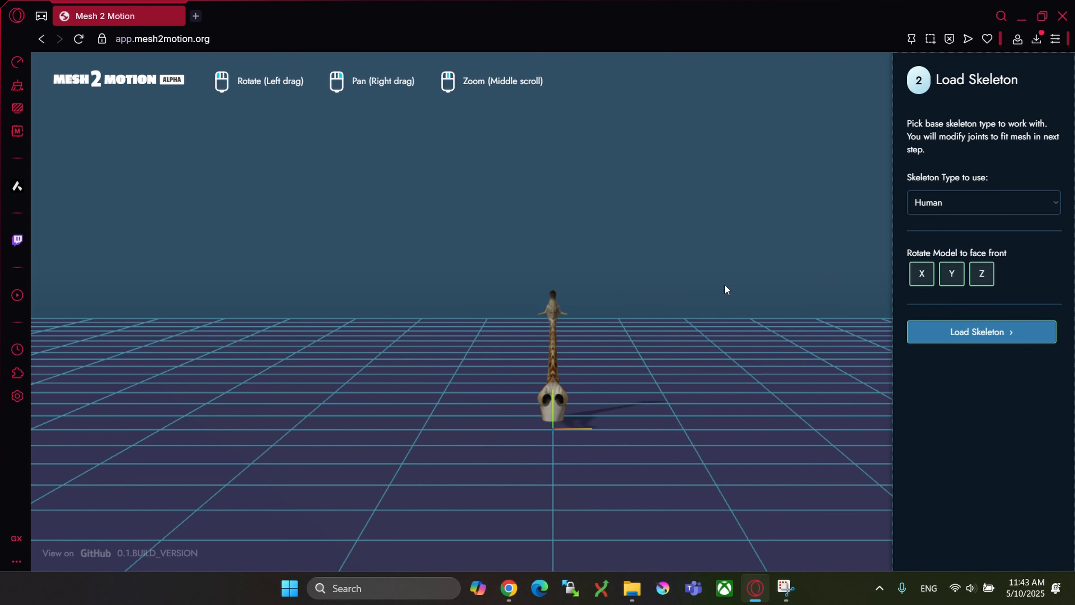
# - Rotate the giraffe model about the X axis three times so that it stands upright
pyautogui.moveTo(652, 327); pyautogui.dragTo(713, 309)
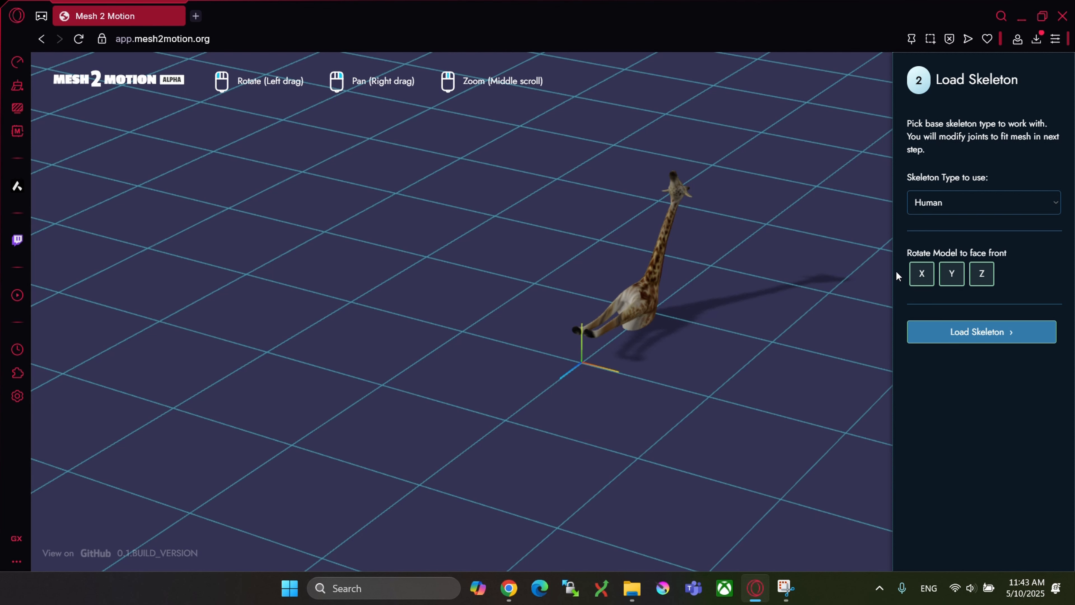
pyautogui.click(915, 280)
pyautogui.click(914, 280)
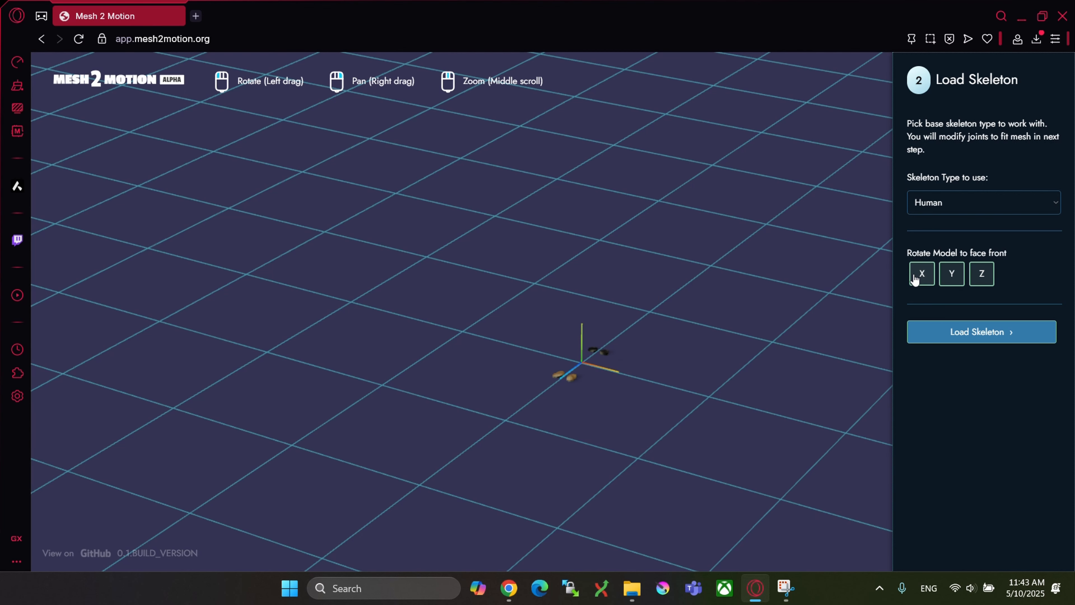
pyautogui.click(914, 280)
pyautogui.scroll(3, 588, 390)
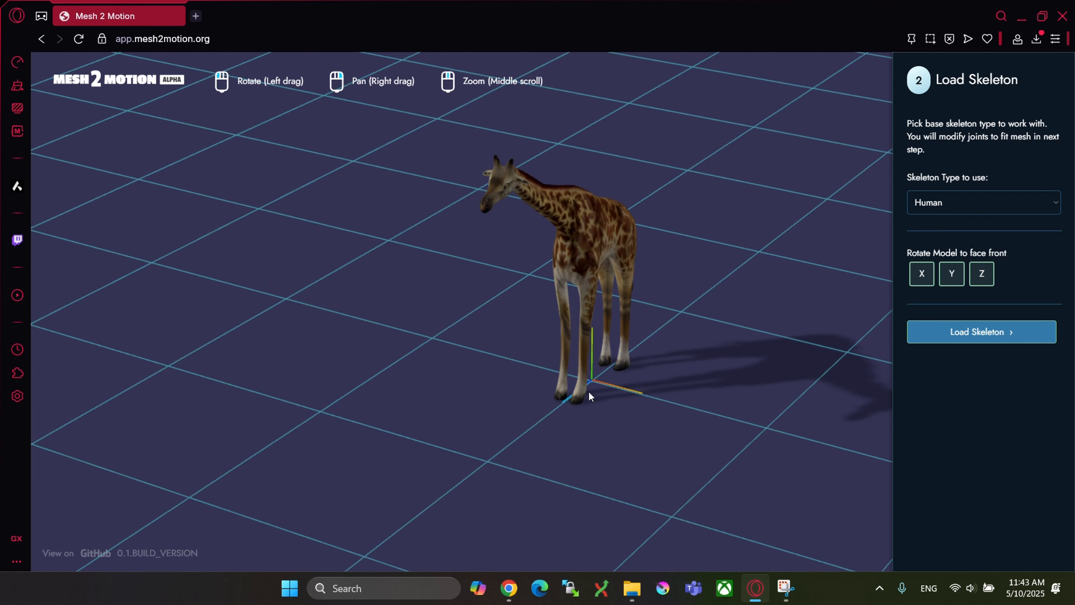
# - Load the 4 Leg Creature skeleton onto the upright giraffe model
pyautogui.scroll(5, 429, 377)
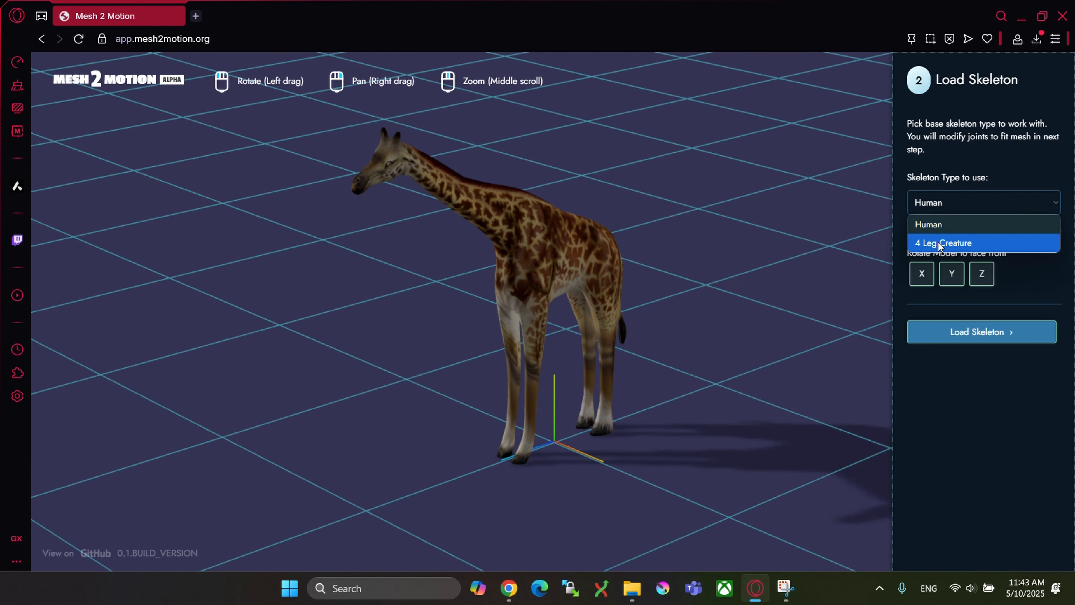
pyautogui.click(964, 334)
pyautogui.scroll(-2, 591, 328)
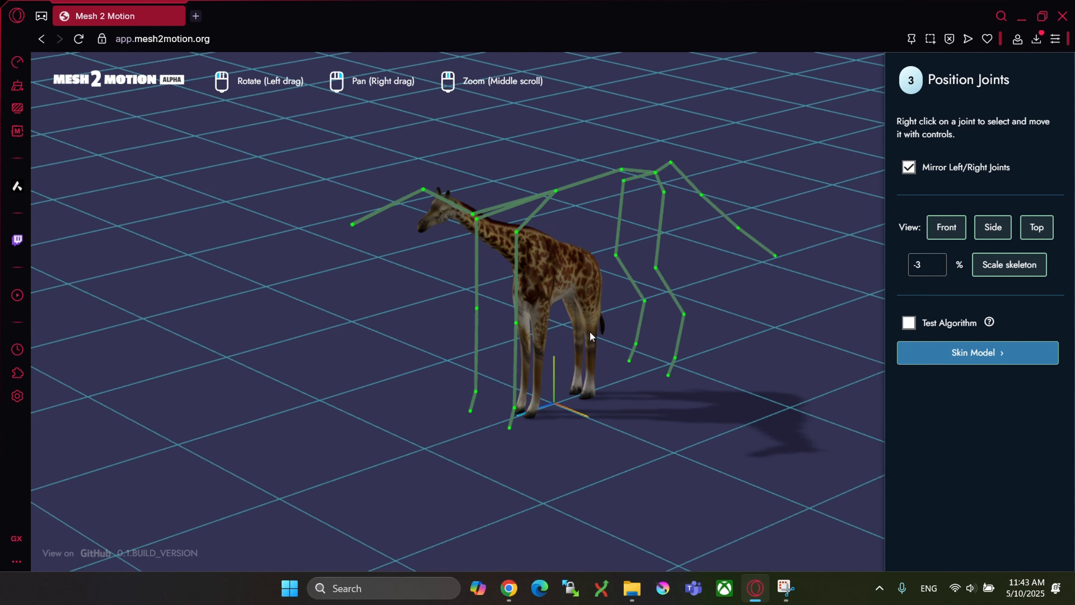
# - Shrink the skeleton closer to the giraffe's size by applying the -3 % scaling repeatedly
pyautogui.moveTo(728, 430); pyautogui.dragTo(634, 293)
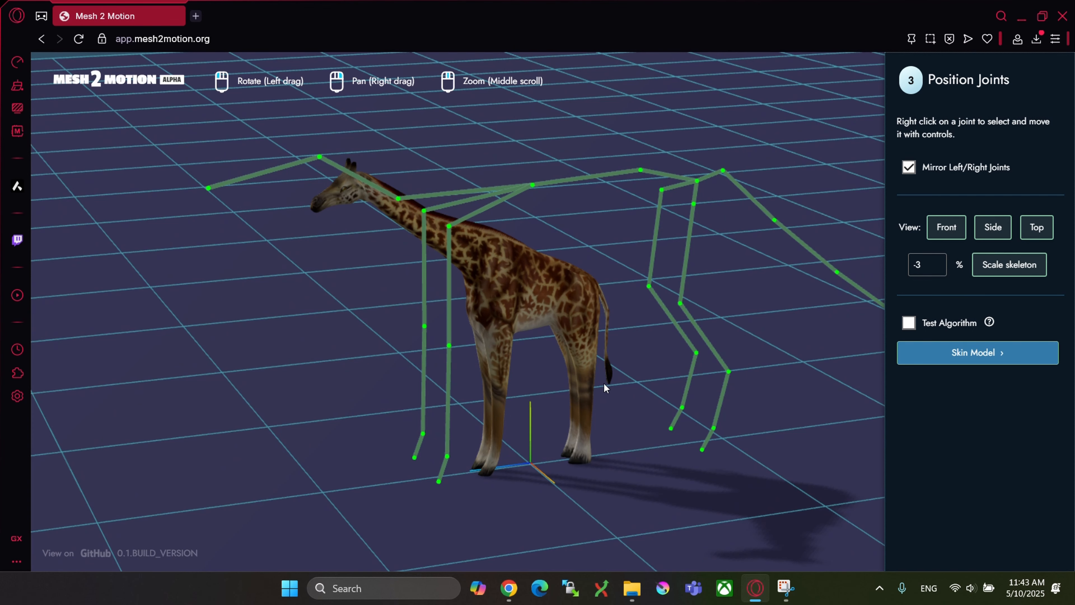
pyautogui.moveTo(605, 388); pyautogui.dragTo(328, 426)
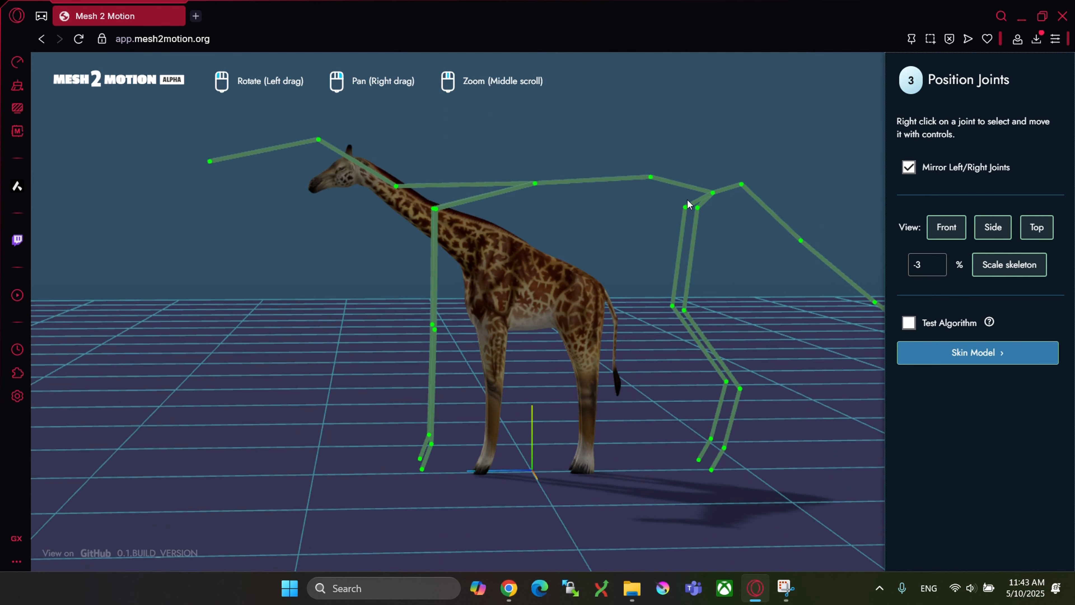
pyautogui.click(1009, 266)
pyautogui.click(1009, 266)
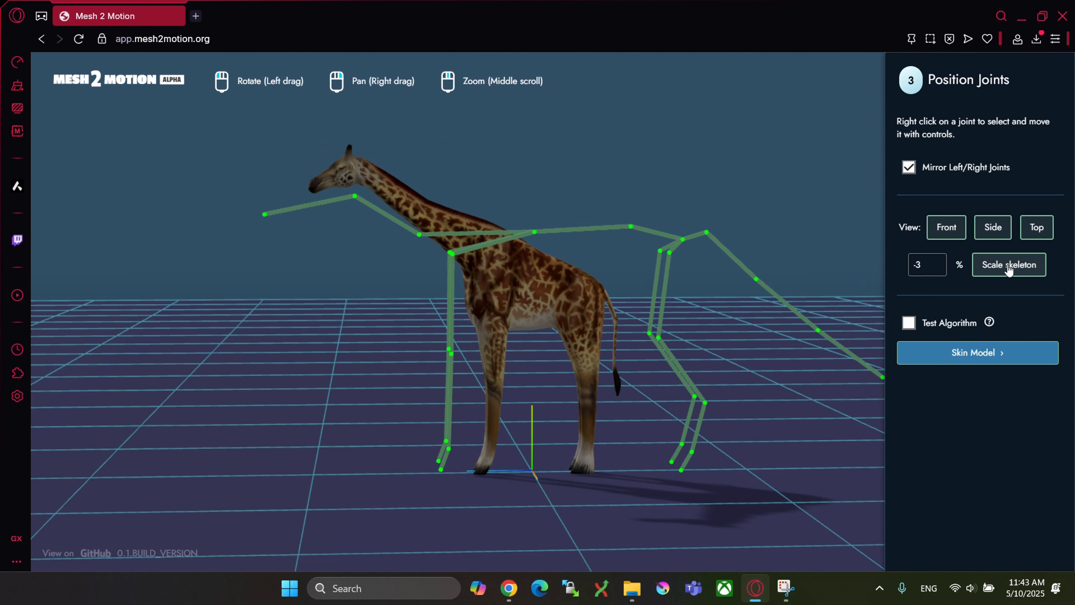
pyautogui.click(1009, 266)
pyautogui.click(1010, 266)
pyautogui.moveTo(322, 355); pyautogui.dragTo(283, 355)
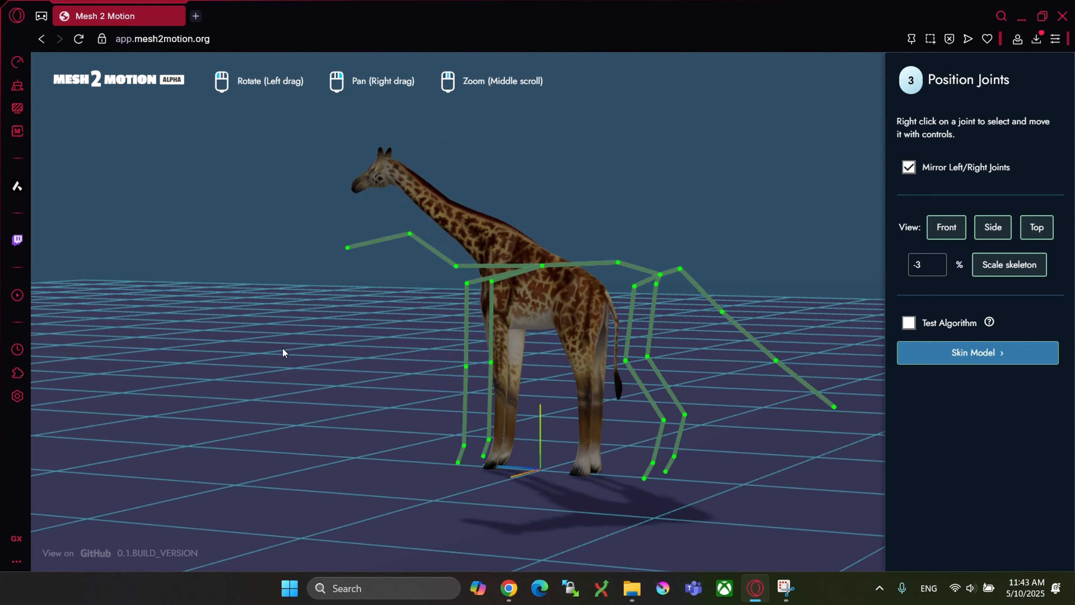
# - In the side view, move the skeleton's hip joint onto the giraffe's rump
pyautogui.click(991, 231)
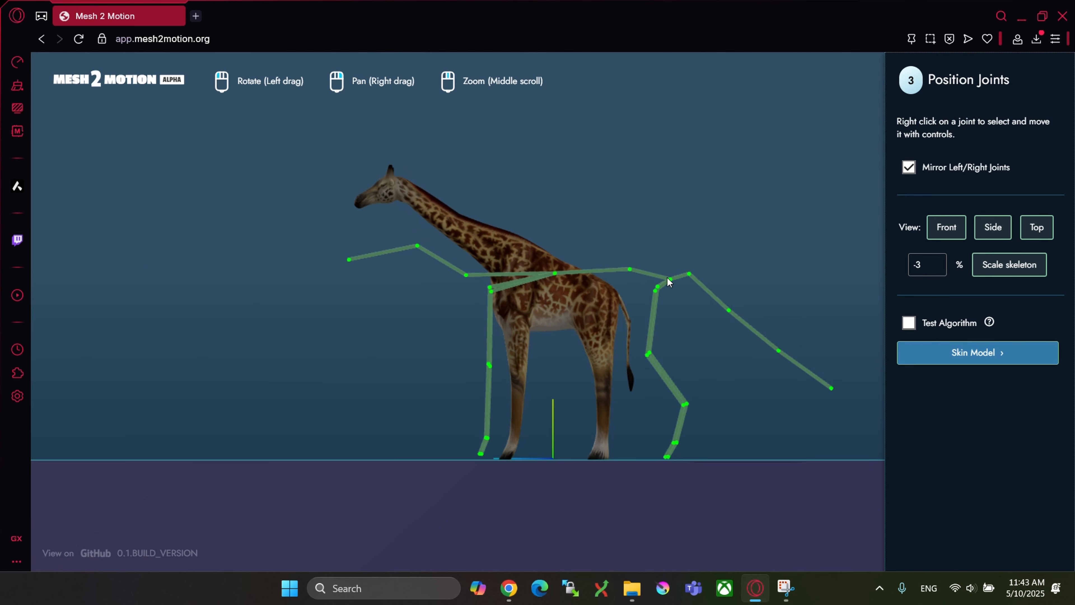
pyautogui.moveTo(667, 278)
pyautogui.mouseDown()
pyautogui.moveTo(667, 238)
pyautogui.moveTo(615, 164)
pyautogui.moveTo(675, 282)
pyautogui.mouseUp()
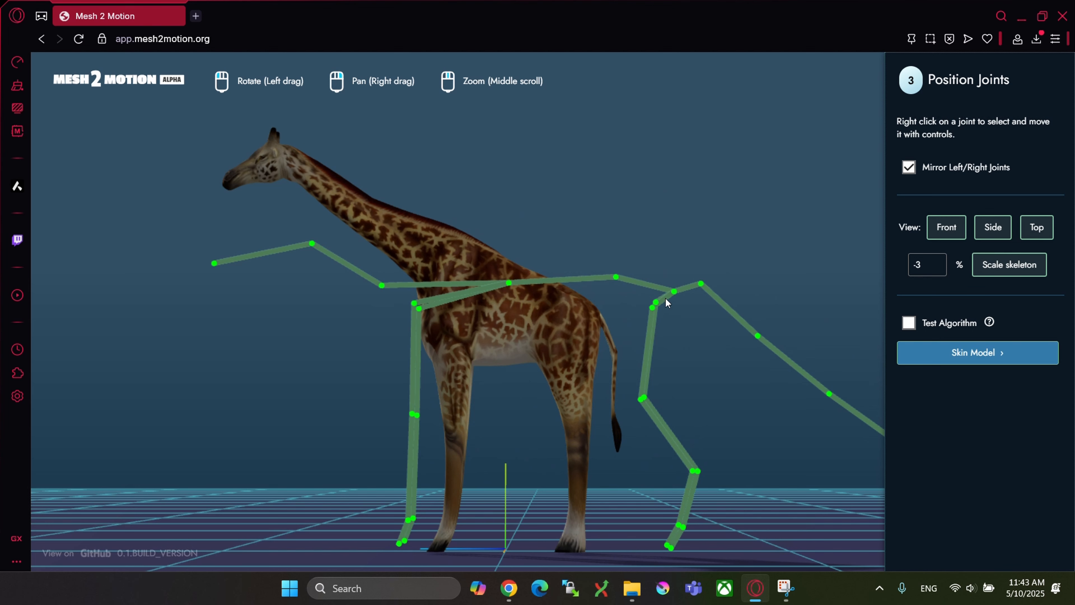
pyautogui.rightClick(675, 292)
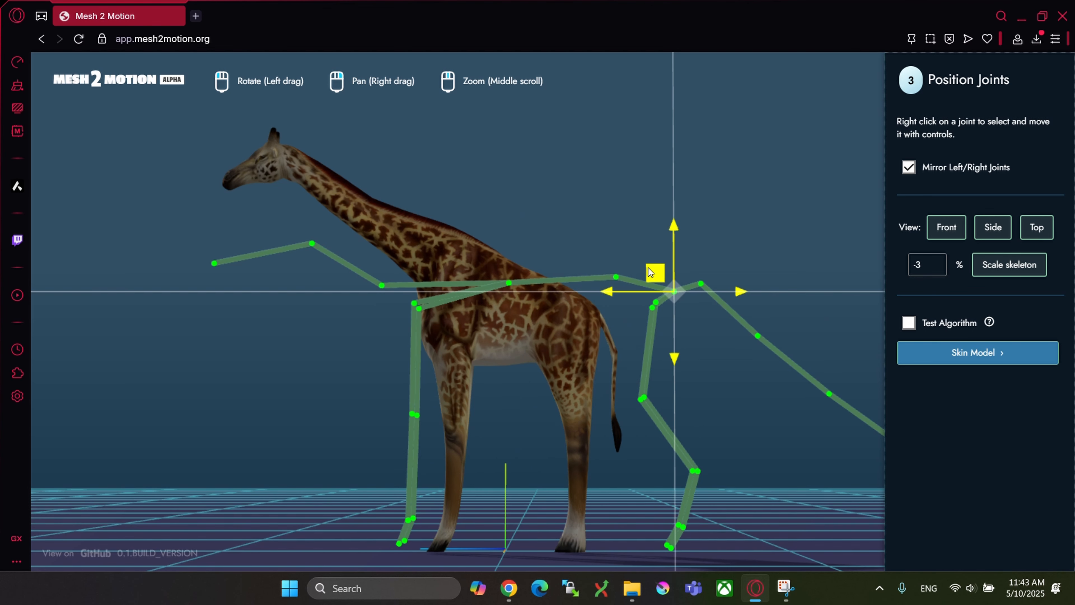
pyautogui.moveTo(653, 279); pyautogui.dragTo(554, 296)
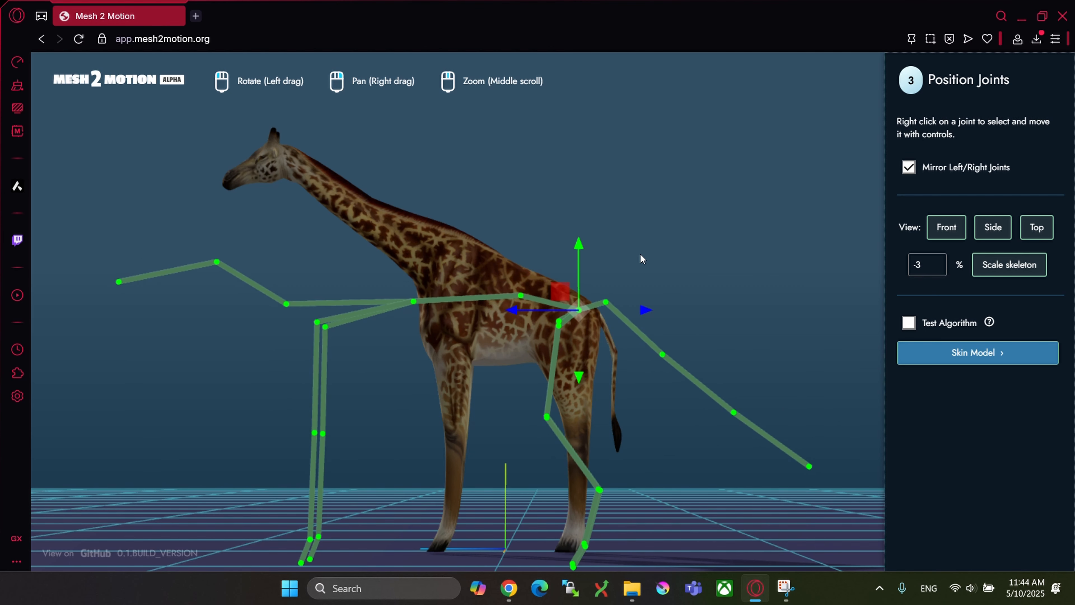
# - Move the mid-spine and chest joints so the front leg bones line up with the giraffe's front legs
pyautogui.rightClick(514, 294)
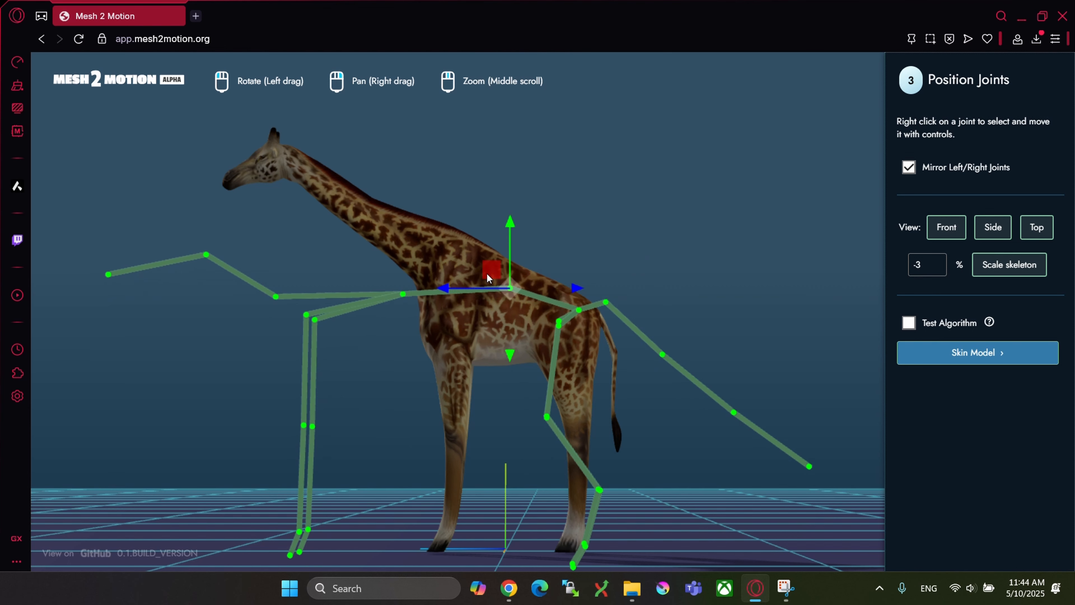
pyautogui.moveTo(391, 271); pyautogui.dragTo(457, 249)
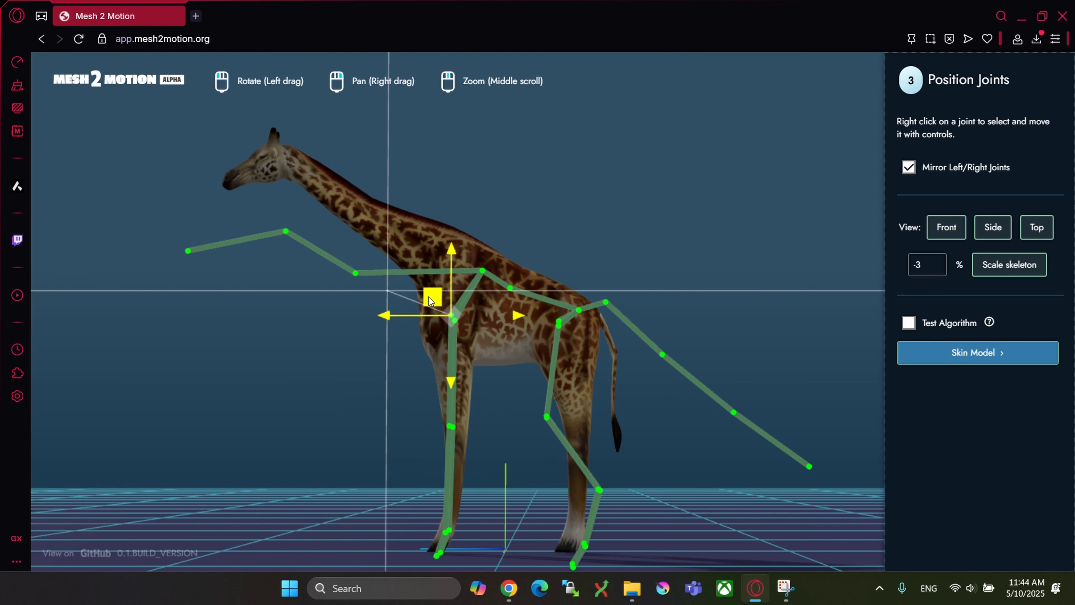
pyautogui.moveTo(372, 322); pyautogui.dragTo(494, 426)
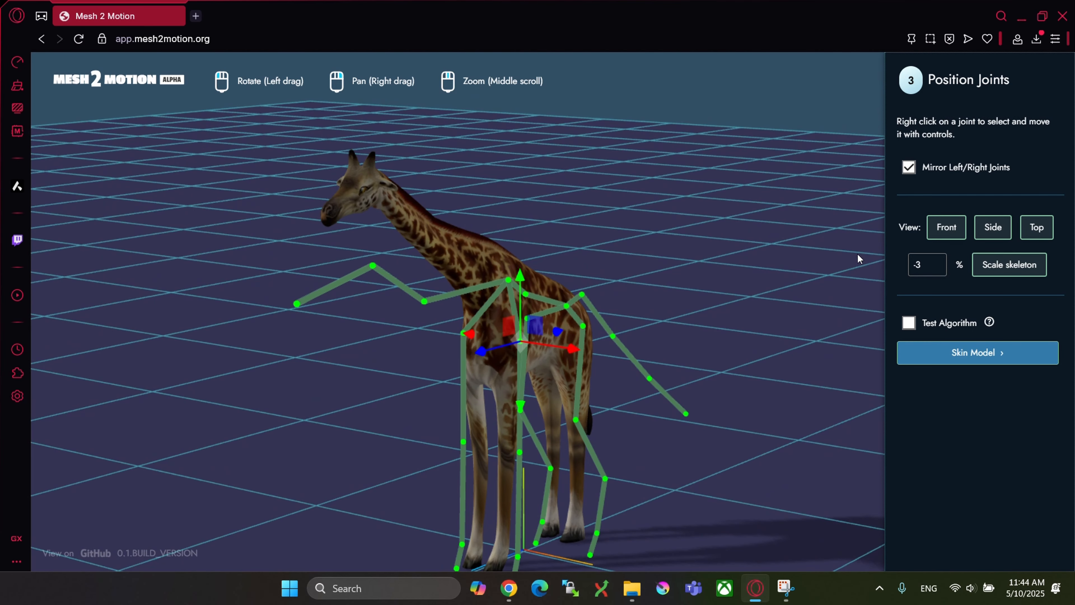
# - In the side view, fit the neck, head and leg joints inside the giraffe's neck, head and legs
pyautogui.click(992, 227)
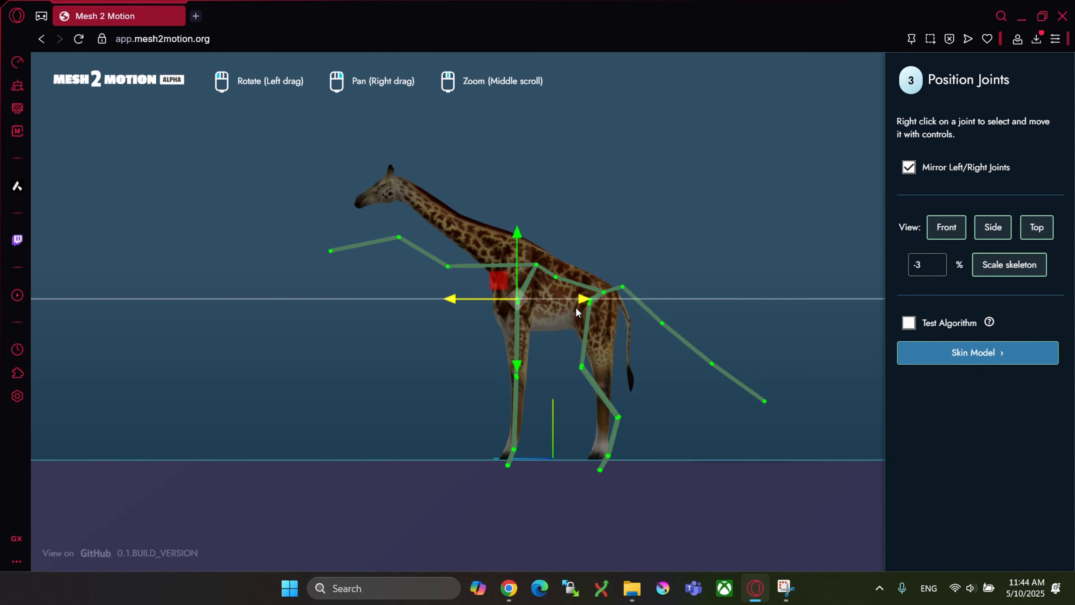
pyautogui.rightClick(376, 235)
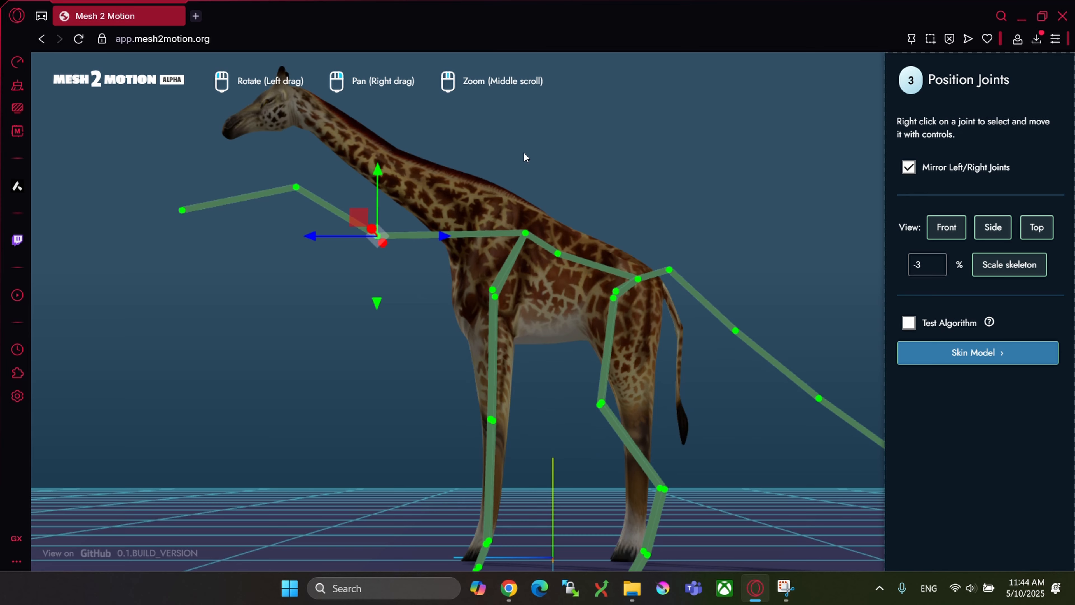
pyautogui.moveTo(524, 153); pyautogui.dragTo(623, 428)
pyautogui.rightClick(620, 237)
pyautogui.rightClick(497, 459)
pyautogui.moveTo(481, 441); pyautogui.dragTo(481, 428)
# - Place the tail joints one after another along the giraffe's hanging tail down to its tip
pyautogui.moveTo(722, 254); pyautogui.dragTo(637, 263, button='right')
pyautogui.rightClick(682, 367)
pyautogui.moveTo(682, 367); pyautogui.dragTo(599, 357)
pyautogui.rightClick(612, 266)
pyautogui.moveTo(546, 266); pyautogui.dragTo(532, 267)
pyautogui.moveTo(584, 193); pyautogui.dragTo(584, 198)
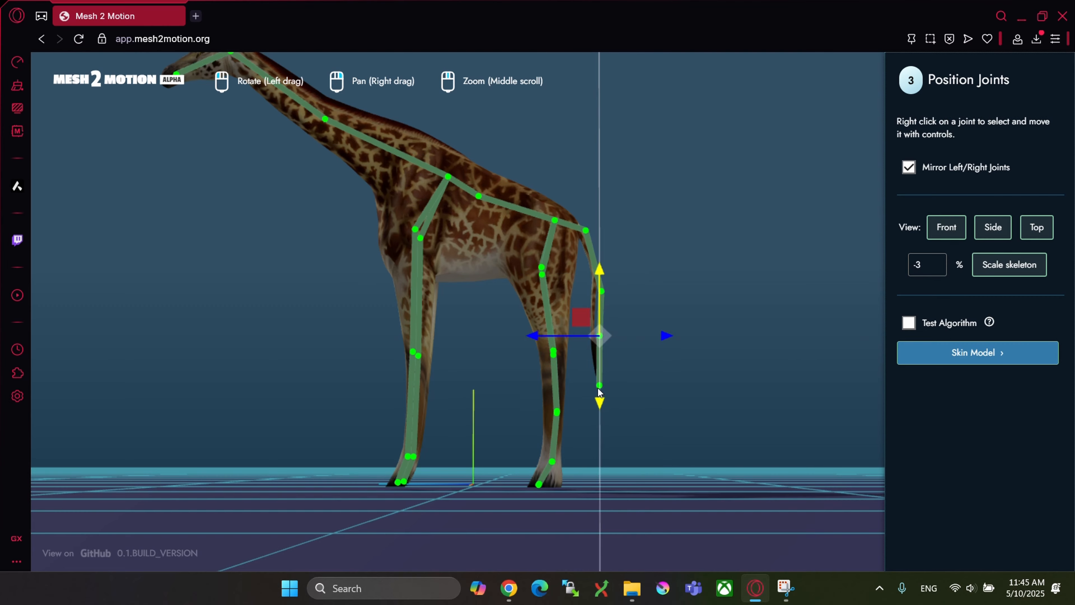
pyautogui.rightClick(599, 385)
pyautogui.moveTo(599, 385); pyautogui.dragTo(604, 371)
# - Align the leg joints with the legs in the front view and raise the front ankle joint in the side view
pyautogui.click(946, 227)
pyautogui.scroll(5, 574, 466)
pyautogui.moveTo(592, 300); pyautogui.dragTo(583, 300)
pyautogui.rightClick(570, 458)
pyautogui.click(993, 228)
pyautogui.moveTo(482, 470); pyautogui.dragTo(478, 447)
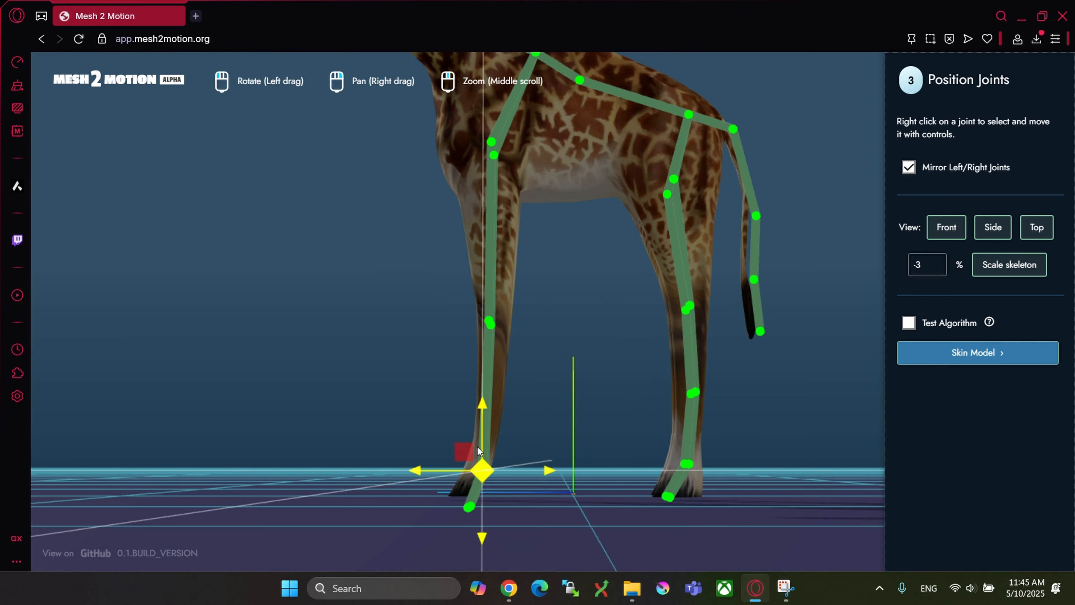
# - Skin the giraffe model with the fitted skeleton and play the Walk animation
pyautogui.scroll(-5, 581, 331)
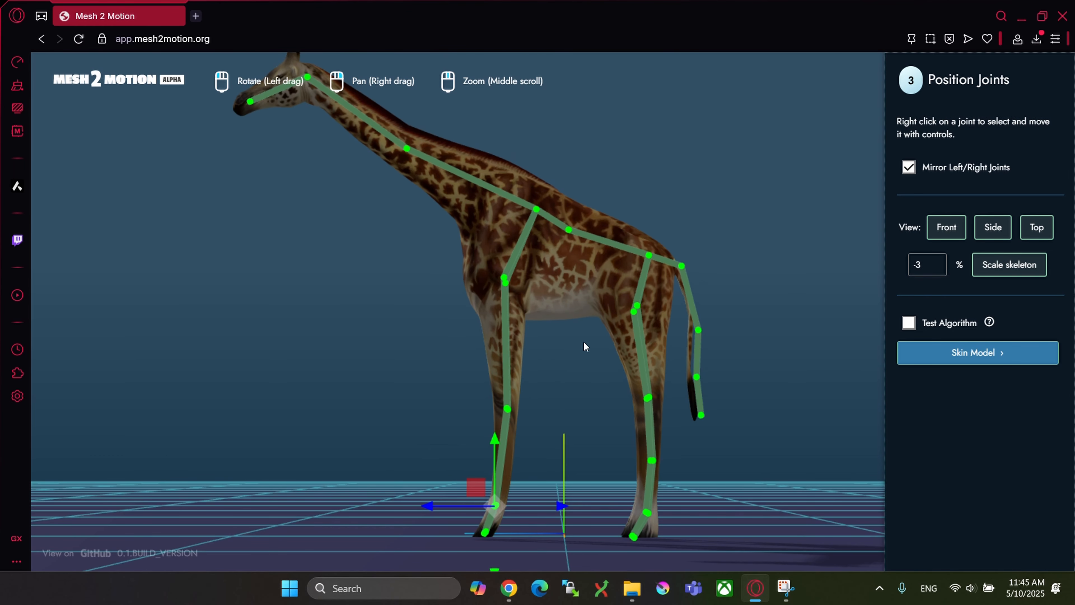
pyautogui.moveTo(338, 240); pyautogui.dragTo(384, 261)
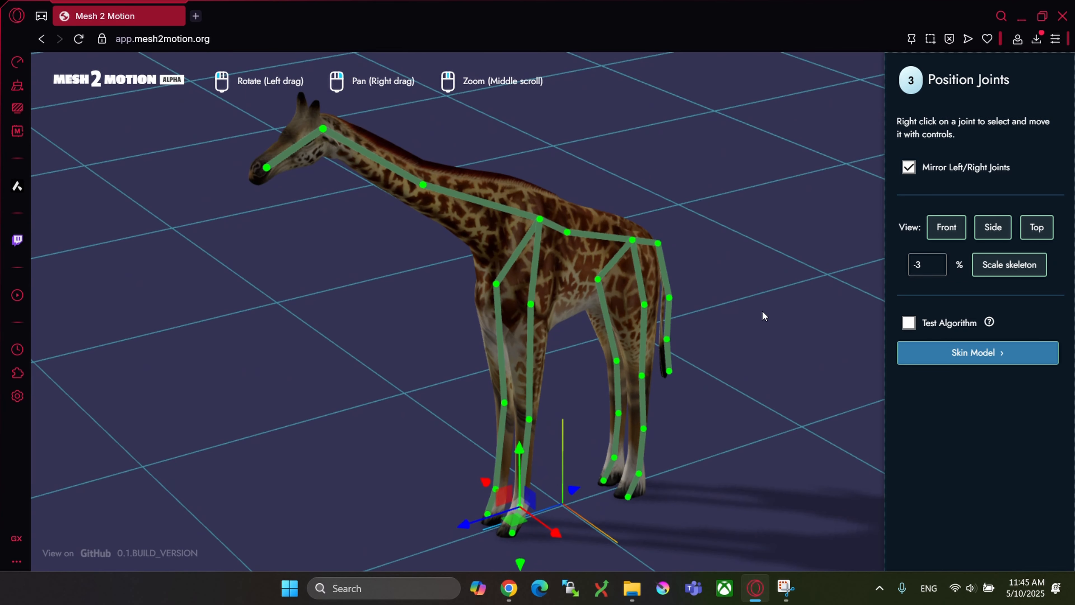
pyautogui.moveTo(761, 310); pyautogui.dragTo(782, 360)
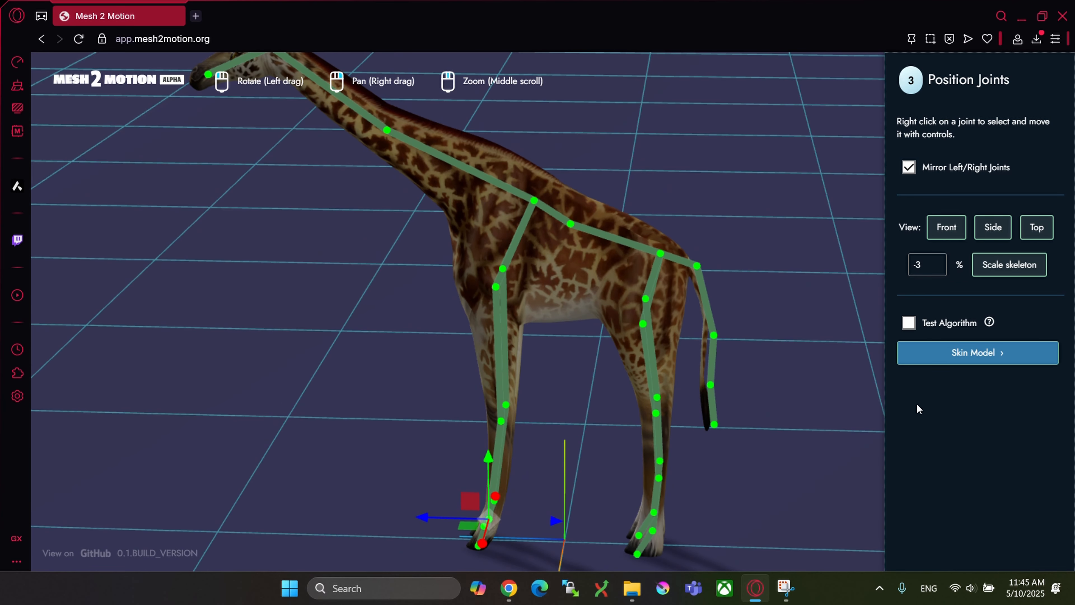
pyautogui.click(955, 355)
pyautogui.moveTo(690, 355); pyautogui.dragTo(816, 283)
pyautogui.click(944, 311)
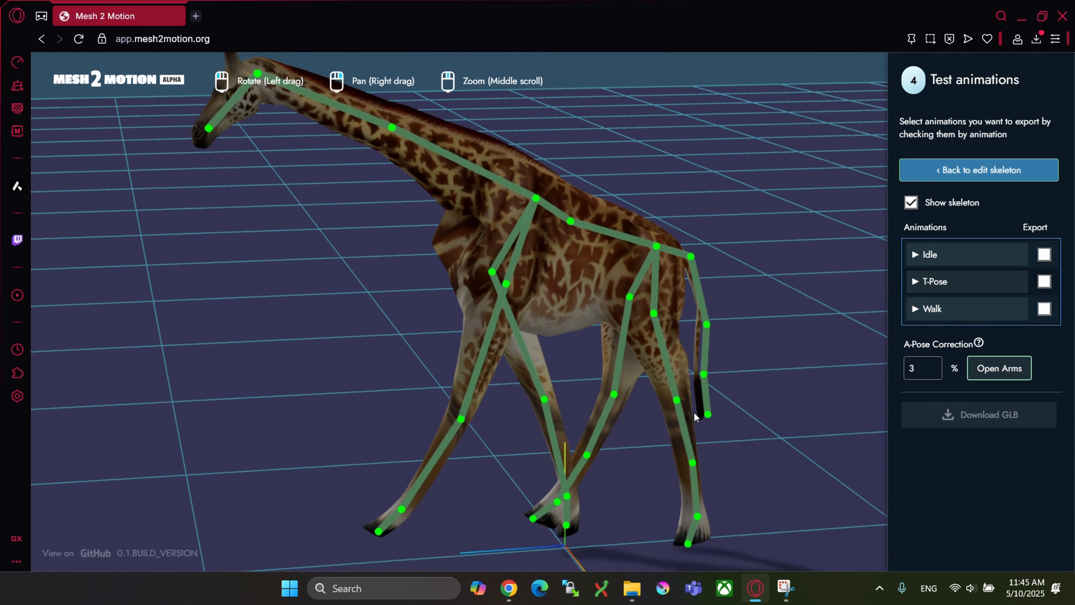
# - Examine how the giraffe's chest and front legs deform during the Walk animation from several sides
pyautogui.moveTo(560, 318); pyautogui.dragTo(314, 333)
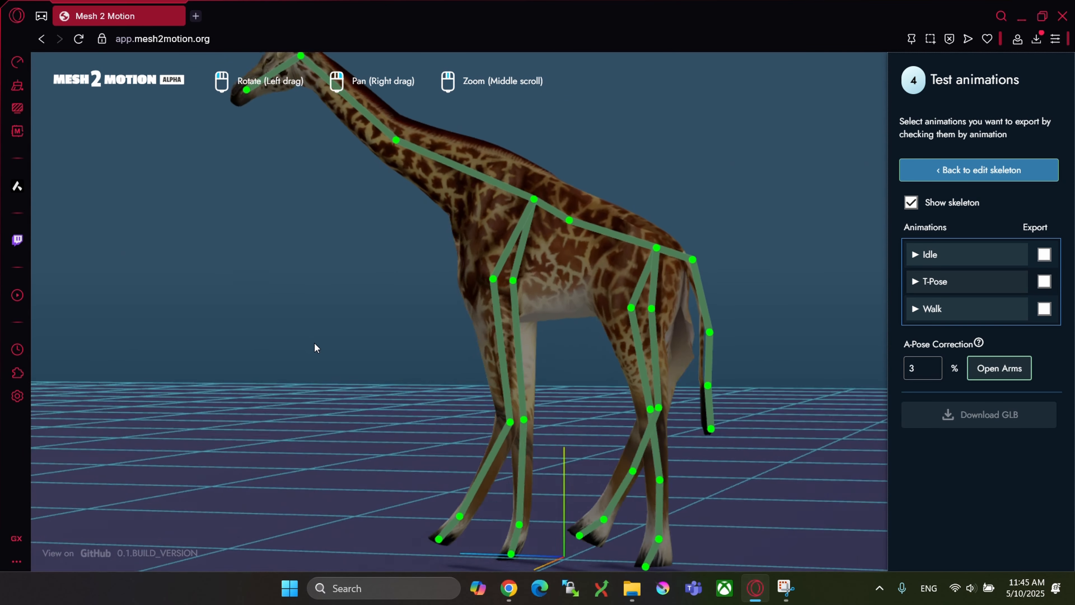
pyautogui.scroll(5, 587, 336)
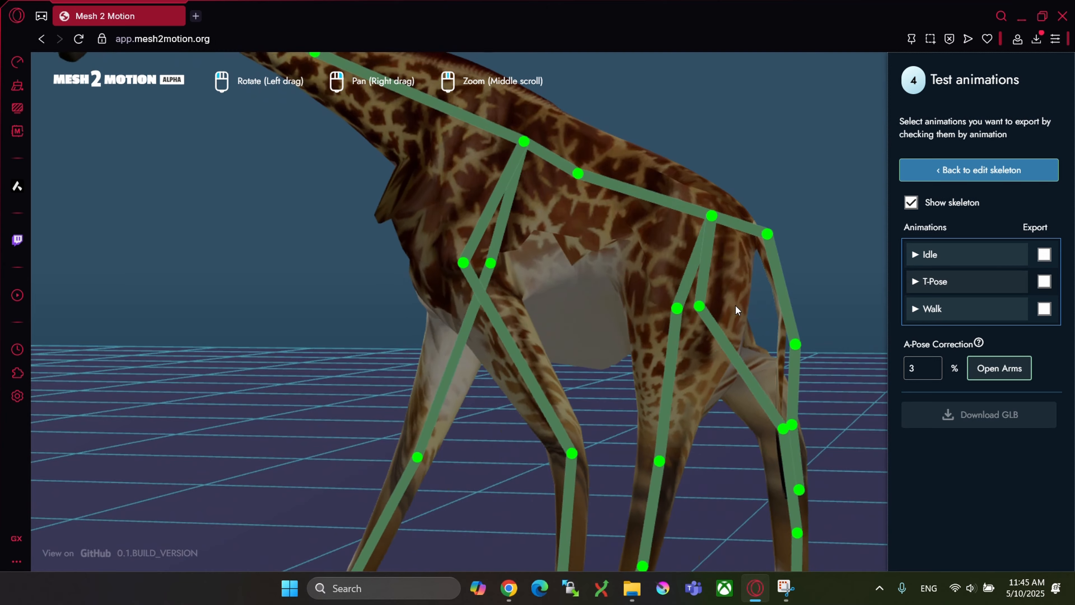
pyautogui.moveTo(735, 304)
pyautogui.mouseDown()
pyautogui.moveTo(624, 320)
pyautogui.moveTo(731, 319)
pyautogui.mouseUp()
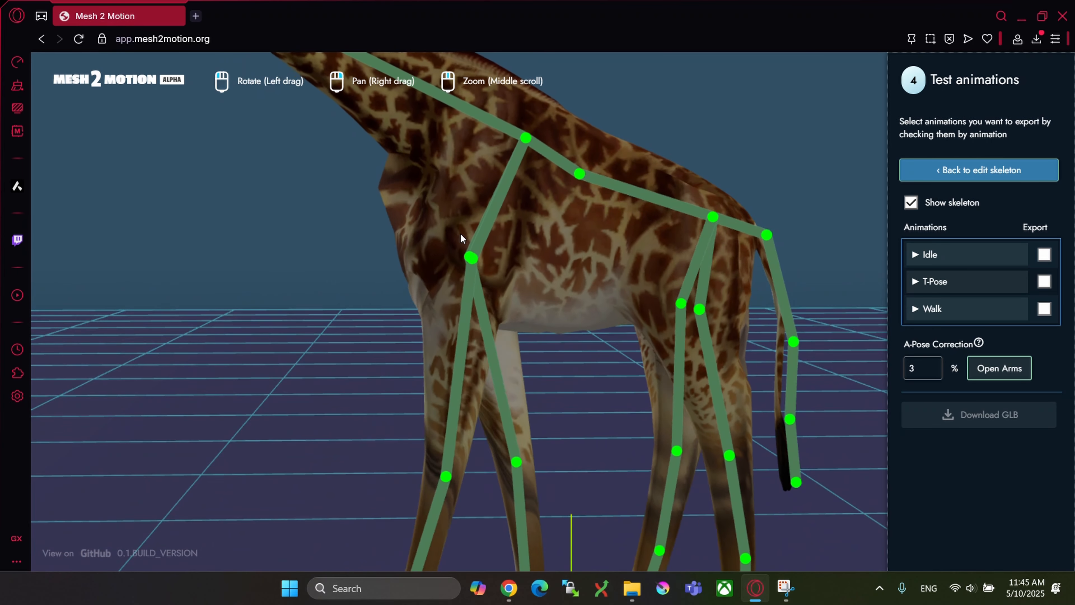
pyautogui.moveTo(463, 236); pyautogui.dragTo(454, 260)
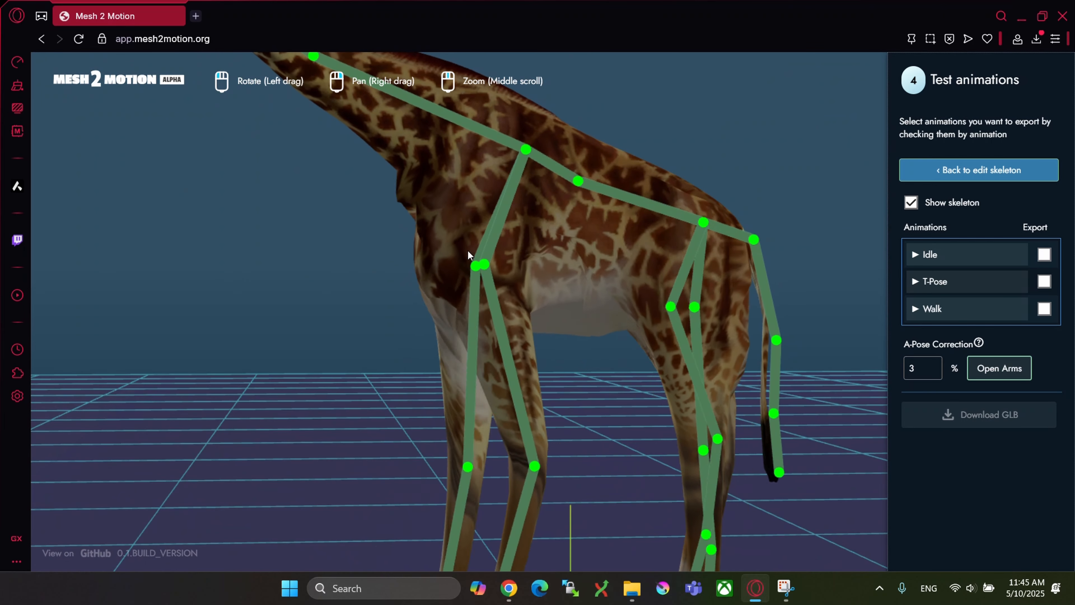
pyautogui.scroll(3, 345, 249)
pyautogui.moveTo(473, 120); pyautogui.dragTo(559, 213, button='right')
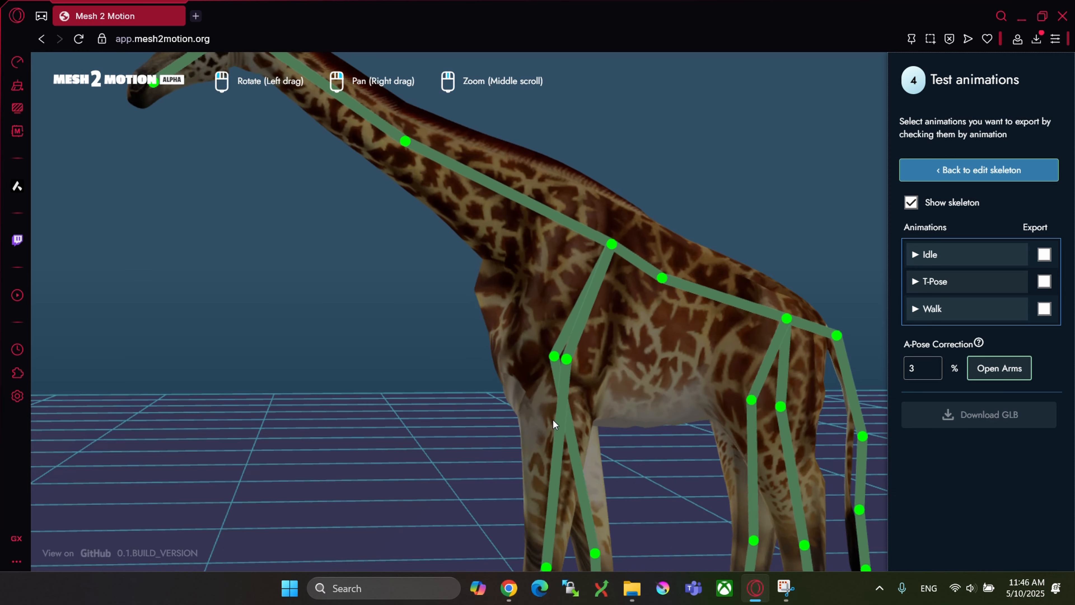
pyautogui.moveTo(490, 390); pyautogui.dragTo(529, 374)
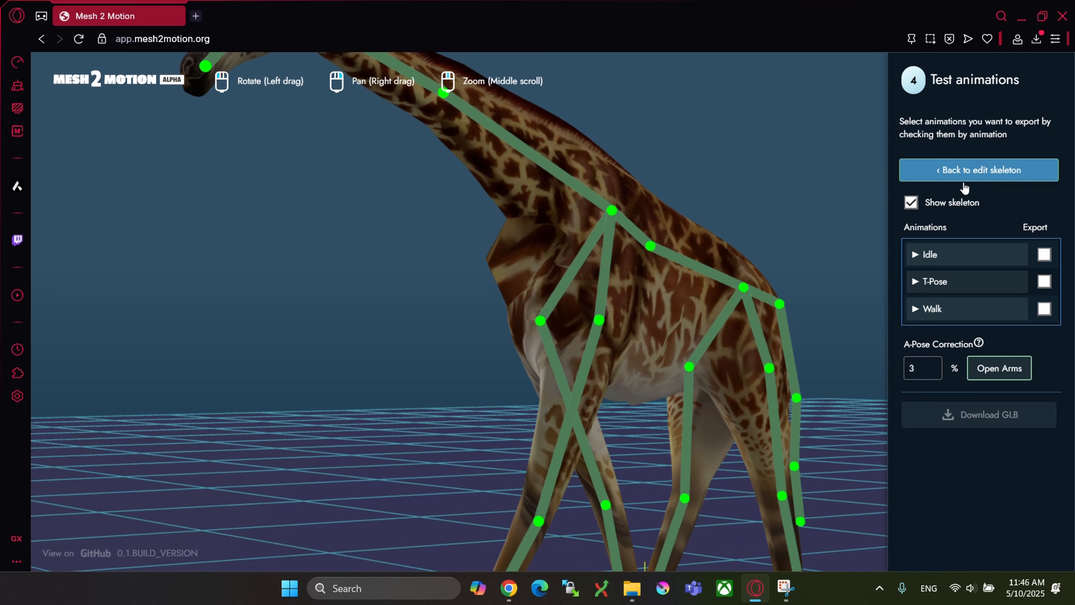
# - Return to skeleton editing and, in the side view, lower the mid-spine joint into the torso
pyautogui.click(1000, 174)
pyautogui.click(993, 228)
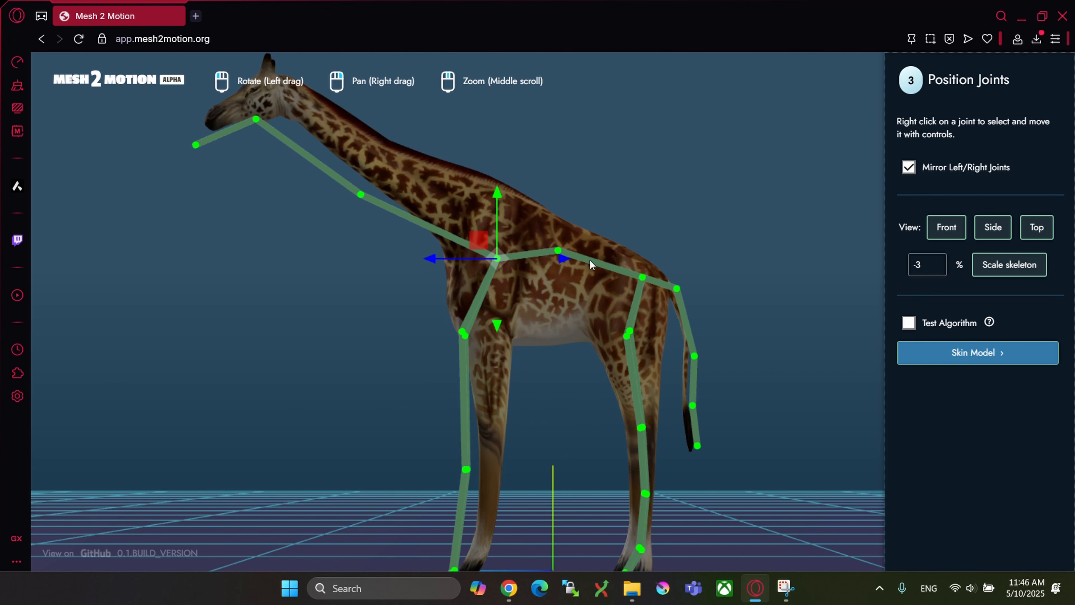
pyautogui.rightClick(559, 249)
pyautogui.moveTo(539, 233); pyautogui.dragTo(537, 273)
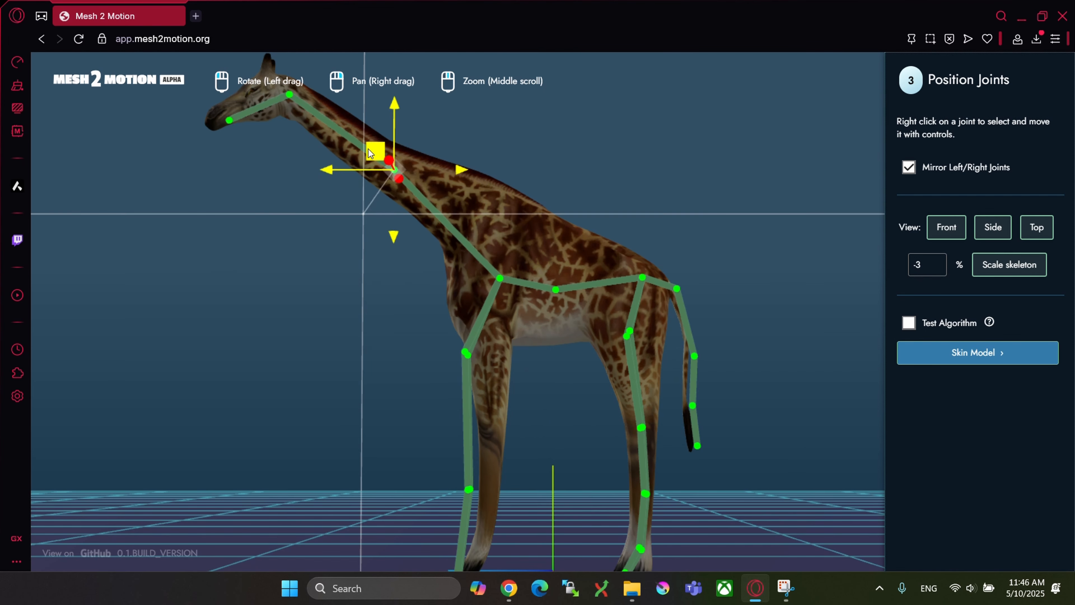
# - Reposition the mid-neck joint and the head joint along the giraffe's neck and head
pyautogui.moveTo(368, 149); pyautogui.dragTo(392, 170)
pyautogui.moveTo(338, 271); pyautogui.dragTo(427, 370, button='right')
pyautogui.rightClick(400, 215)
pyautogui.moveTo(381, 196); pyautogui.dragTo(353, 173)
# - Shift the upper front-leg joint up and back toward the body and skin the giraffe model again
pyautogui.moveTo(468, 442); pyautogui.dragTo(362, 289, button='right')
pyautogui.rightClick(450, 301)
pyautogui.moveTo(427, 283); pyautogui.dragTo(446, 271)
pyautogui.click(973, 352)
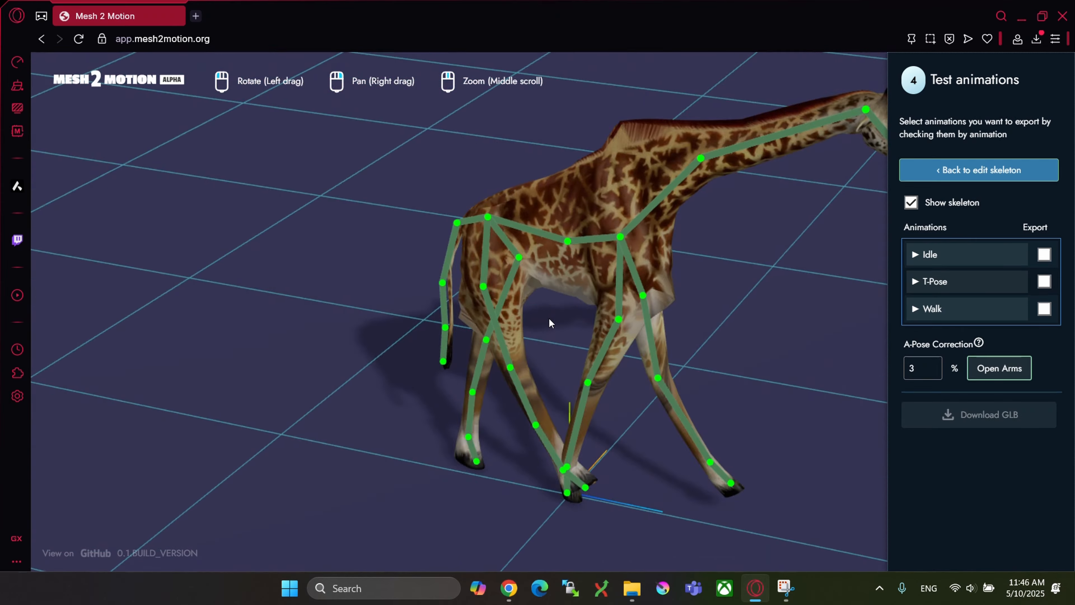
pyautogui.click(973, 352)
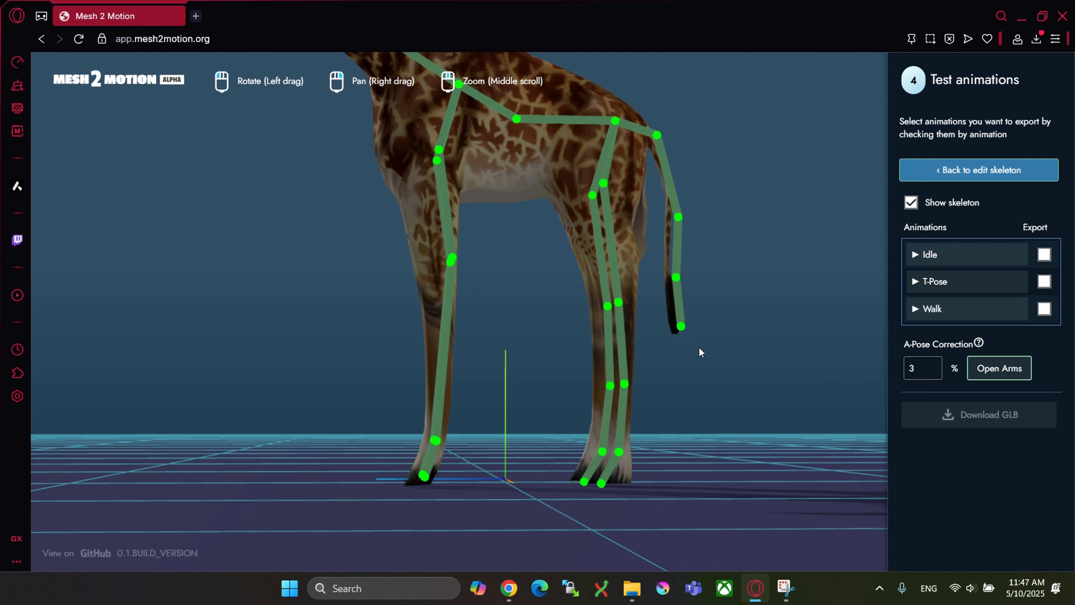
# - Play the Walk animation and examine the deformation of the giraffe's legs and hindquarters around the tail
pyautogui.moveTo(740, 295); pyautogui.dragTo(718, 329)
pyautogui.click(952, 312)
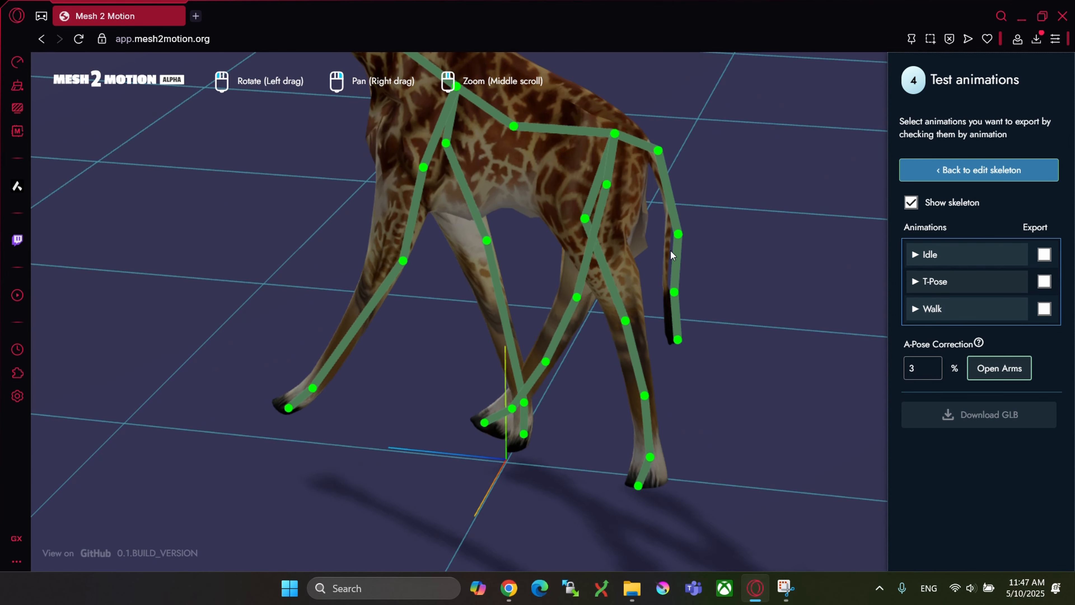
pyautogui.moveTo(671, 251); pyautogui.dragTo(730, 260)
pyautogui.scroll(4, 729, 260)
pyautogui.moveTo(729, 259); pyautogui.dragTo(713, 268, button='right')
pyautogui.scroll(3, 763, 218)
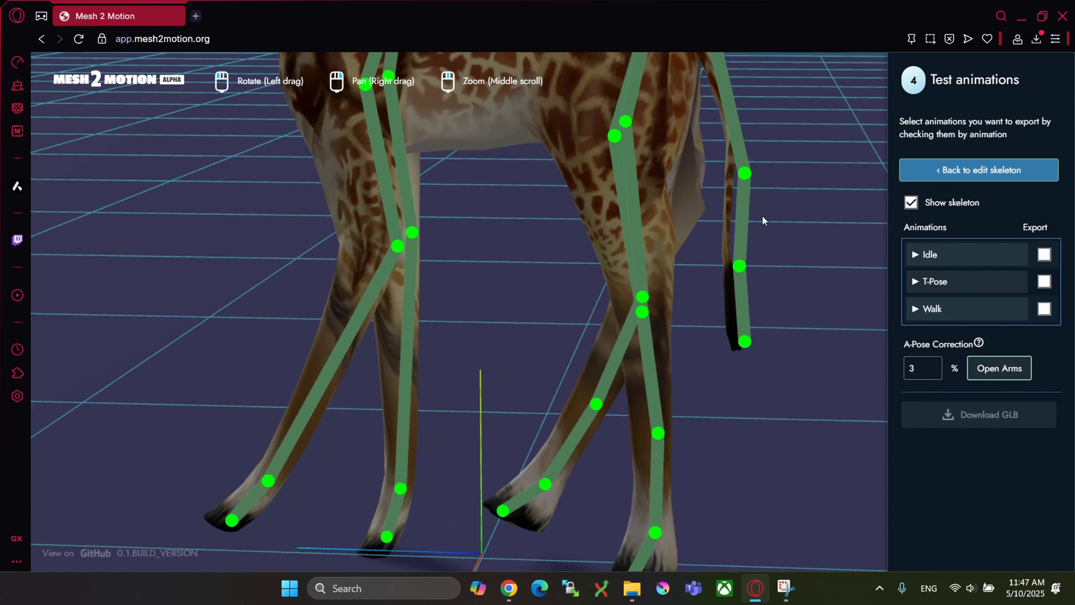
pyautogui.moveTo(763, 218); pyautogui.dragTo(684, 264, button='right')
pyautogui.moveTo(686, 269); pyautogui.dragTo(637, 274)
pyautogui.moveTo(405, 86); pyautogui.dragTo(422, 138, button='right')
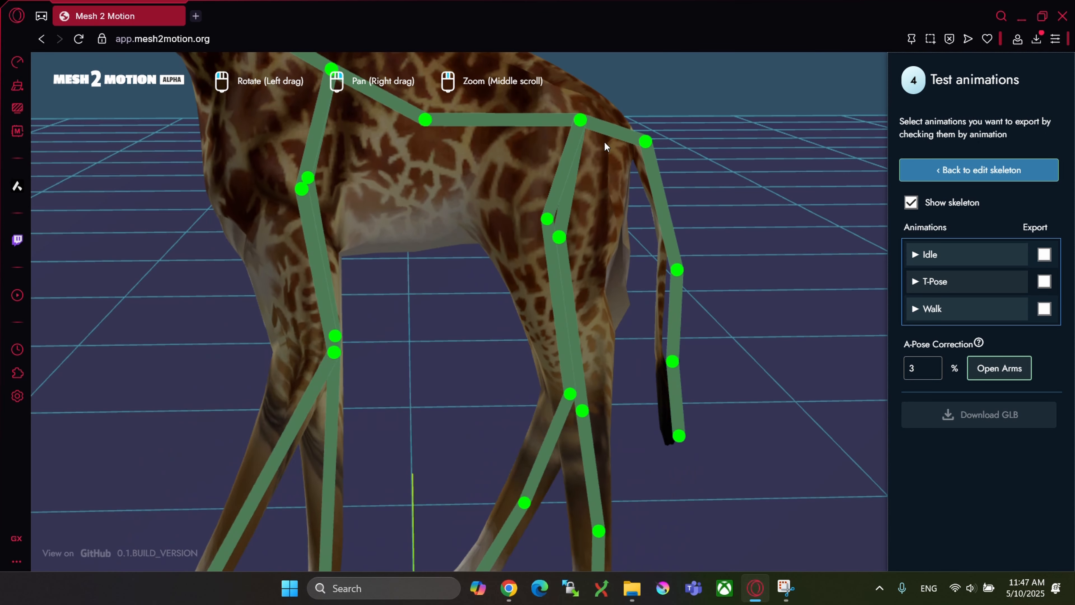
# - Skin the giraffe again without changing its joints and play the Walk animation to examine the hindquarters around the tail
pyautogui.click(973, 171)
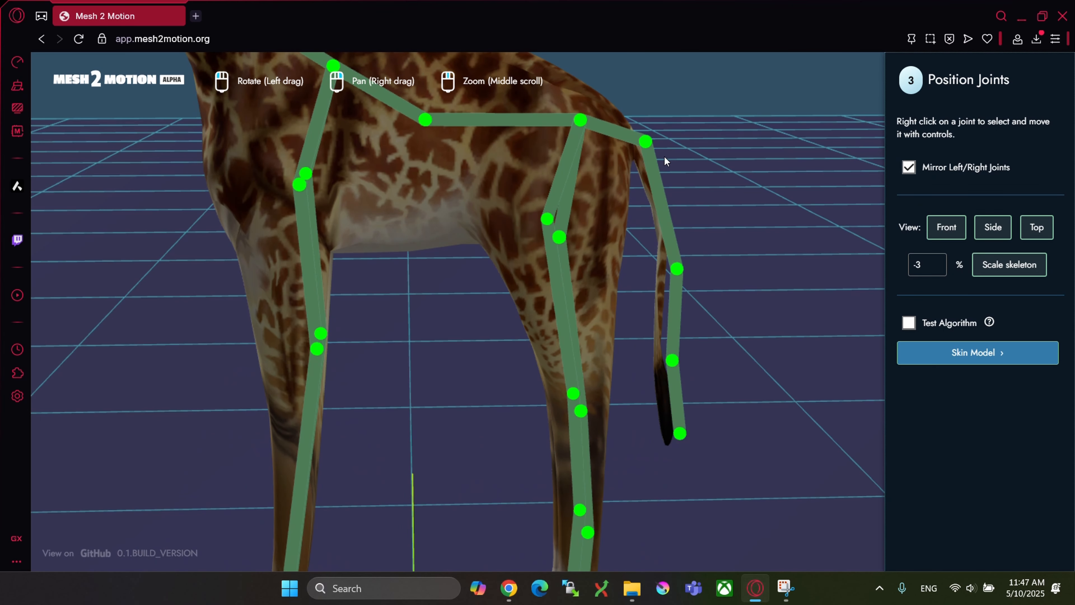
pyautogui.click(995, 355)
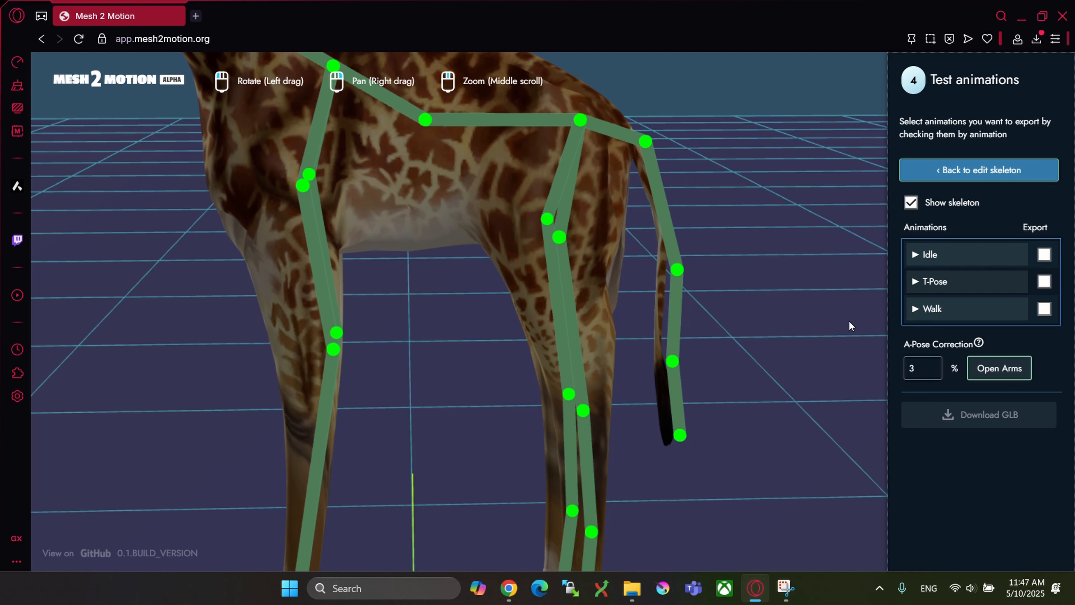
pyautogui.click(948, 309)
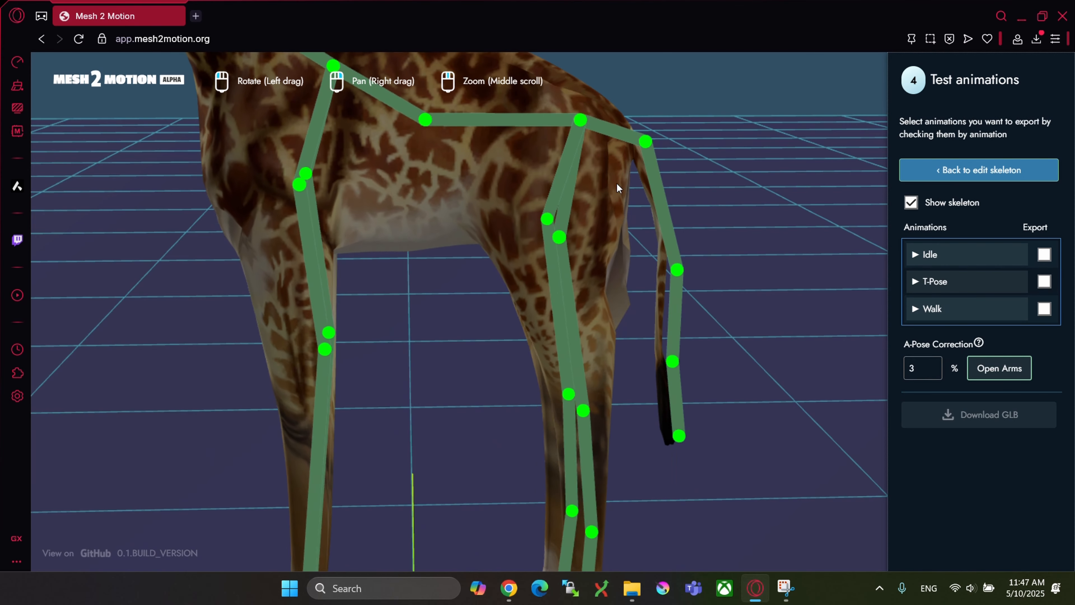
pyautogui.moveTo(689, 271); pyautogui.dragTo(591, 306)
pyautogui.moveTo(674, 365); pyautogui.dragTo(772, 316)
pyautogui.moveTo(715, 290); pyautogui.dragTo(722, 257)
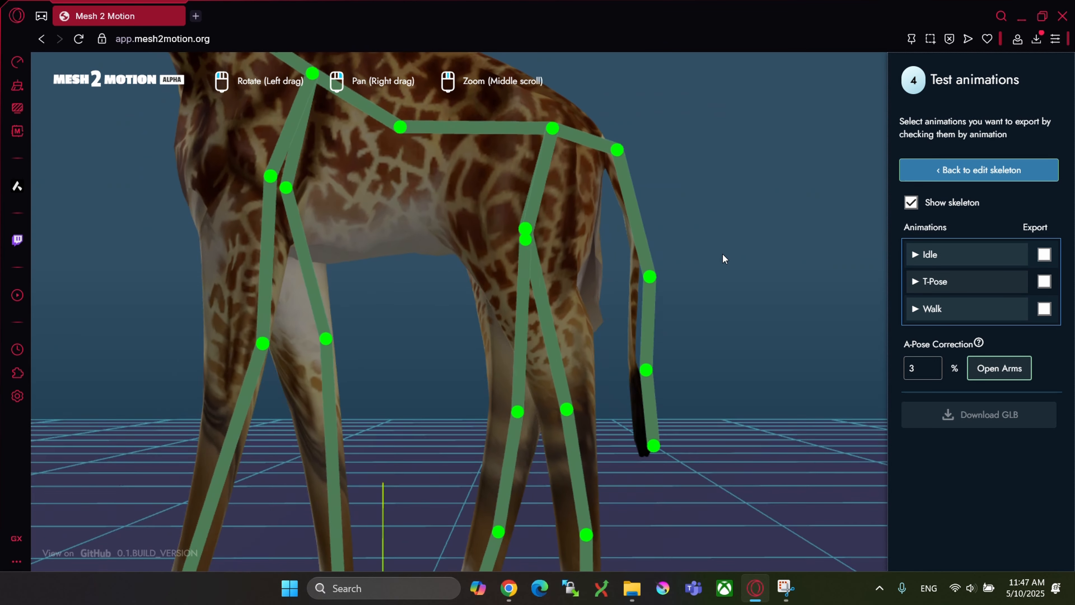
# - Move the tail's base joint back off the hindquarters, raise the next tail joint, and re-skin the giraffe to test the Walk animation
pyautogui.click(969, 170)
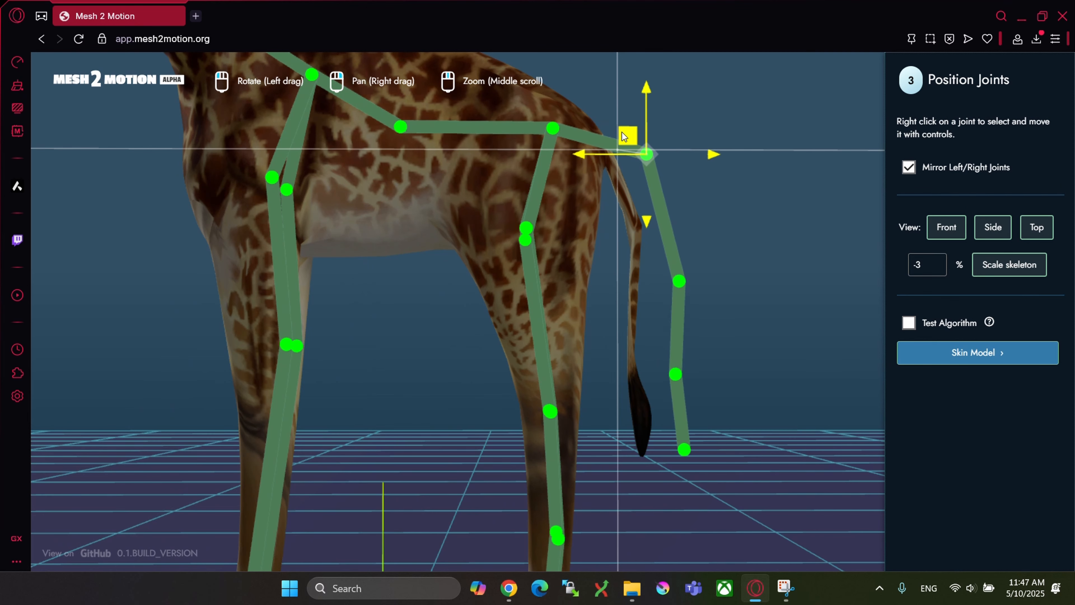
pyautogui.rightClick(679, 281)
pyautogui.moveTo(663, 266); pyautogui.dragTo(658, 243)
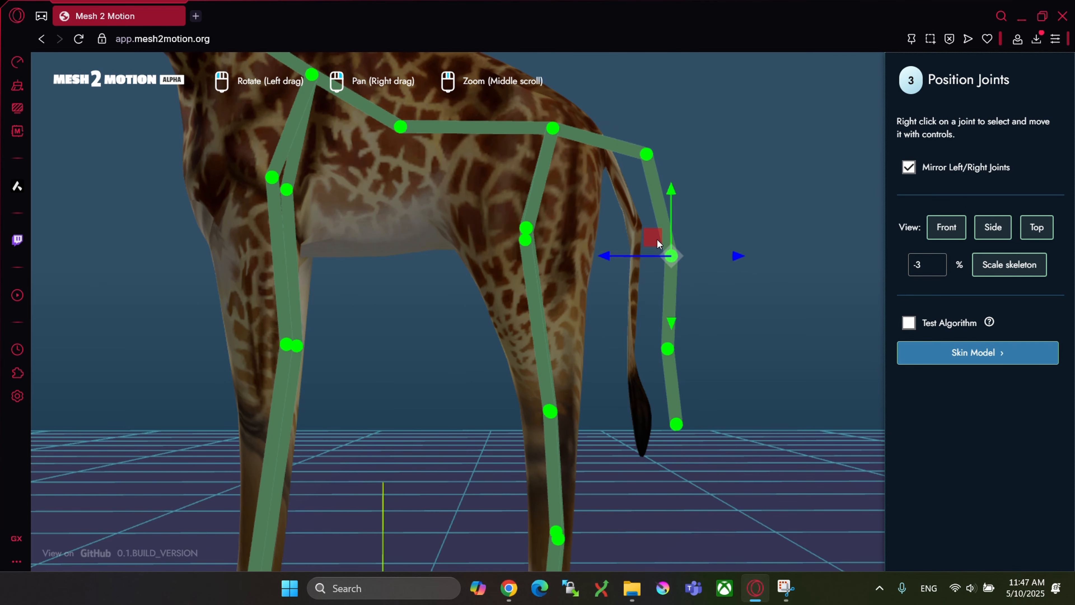
pyautogui.click(968, 354)
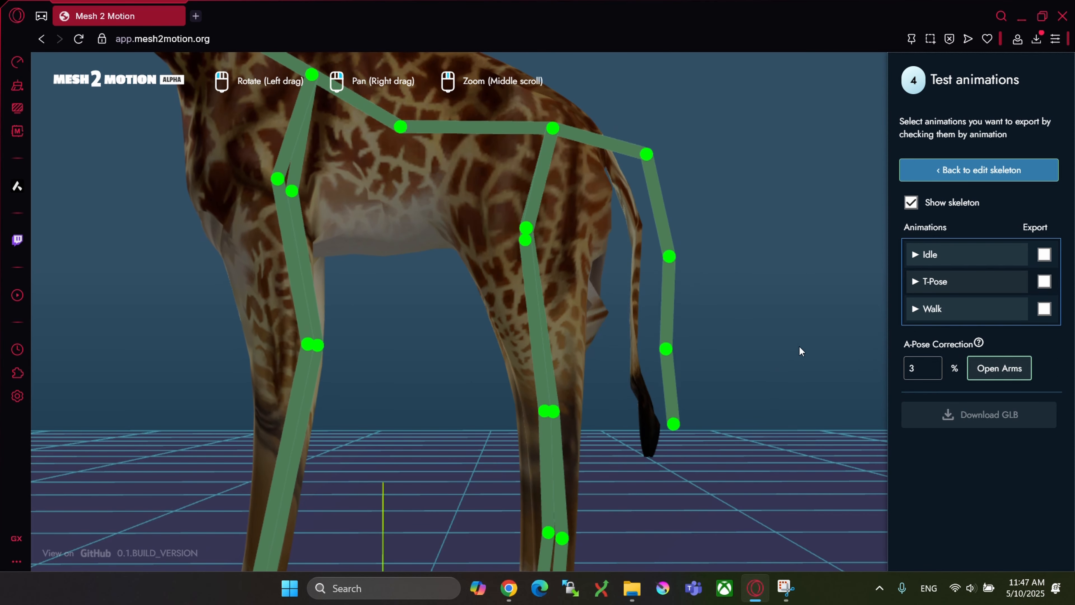
pyautogui.moveTo(798, 344); pyautogui.dragTo(736, 350)
pyautogui.click(955, 310)
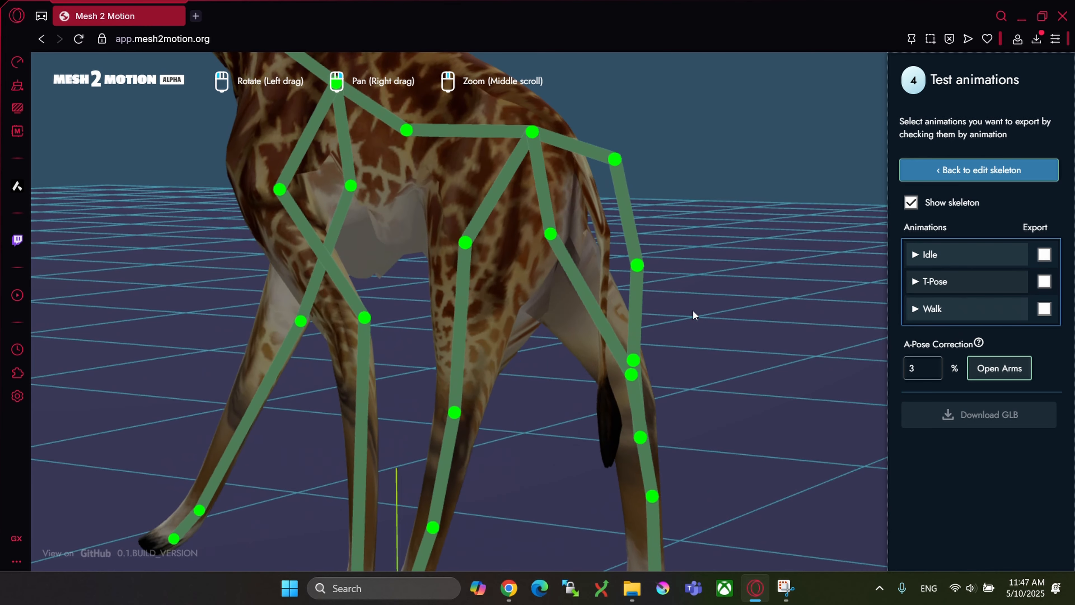
# - Return to skeleton editing and shift the upper hind-leg joint backward toward the rear of the thigh
pyautogui.click(972, 170)
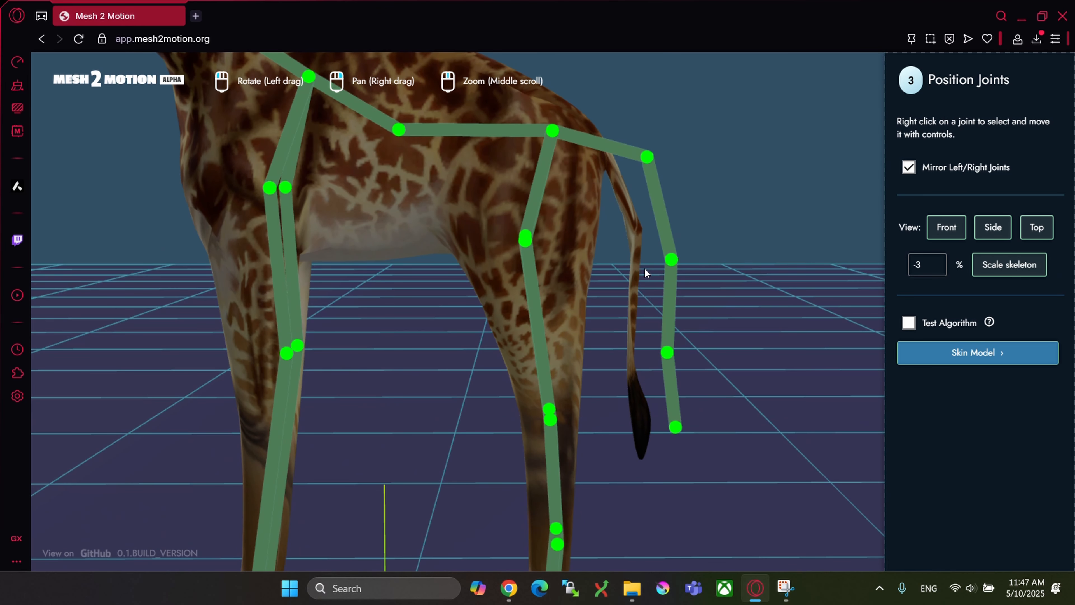
pyautogui.rightClick(526, 238)
pyautogui.moveTo(512, 232); pyautogui.dragTo(549, 251)
pyautogui.moveTo(675, 427); pyautogui.dragTo(688, 403, button='right')
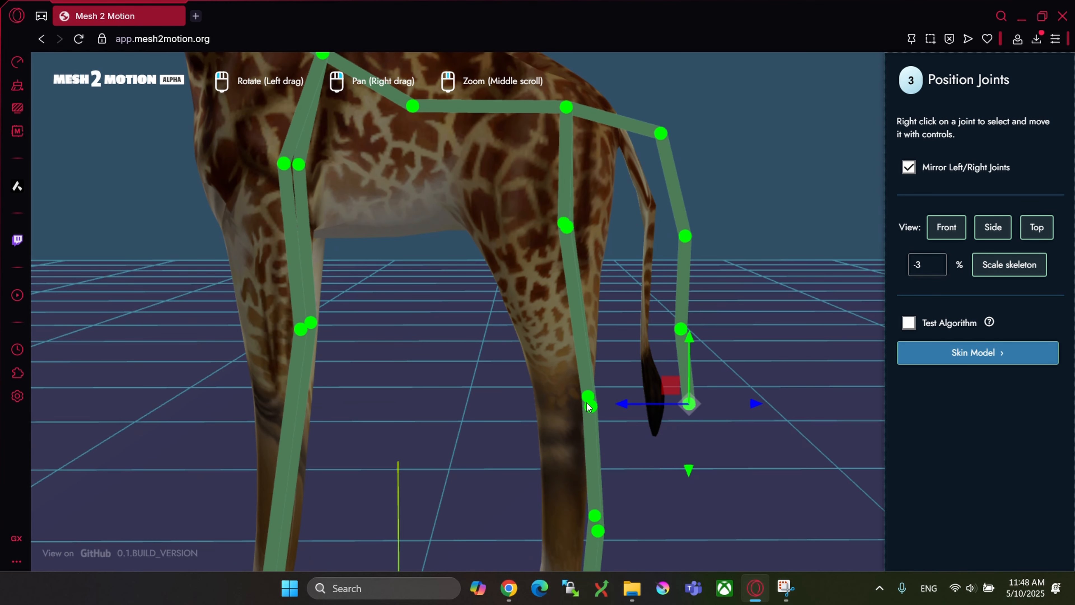
pyautogui.moveTo(719, 495); pyautogui.dragTo(737, 463)
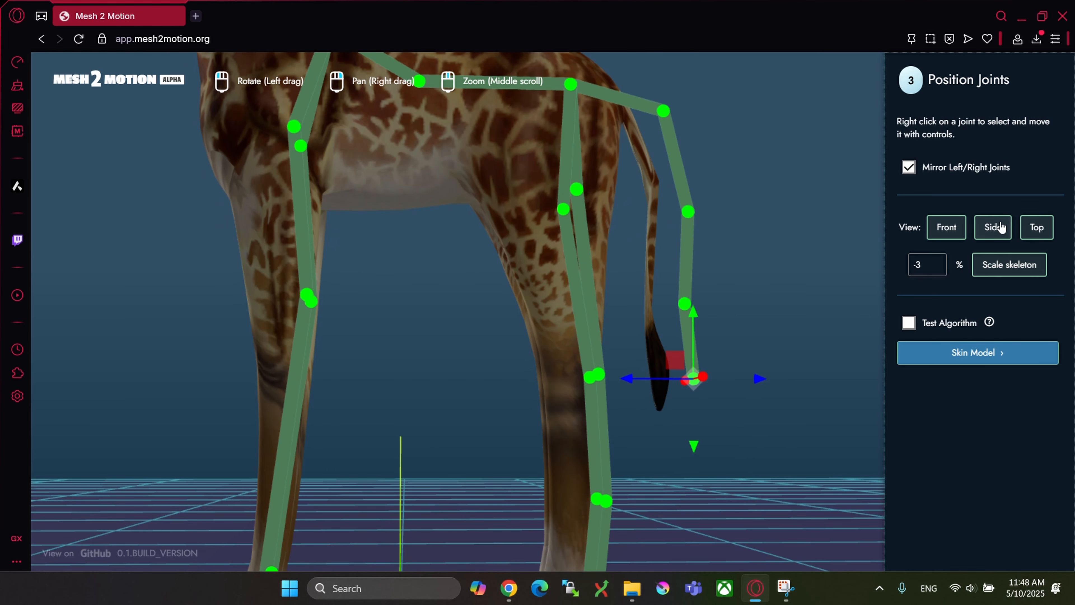
# - In the side view, move the middle hind-leg joint forward and slightly up into the leg, and skin the giraffe model
pyautogui.click(993, 227)
pyautogui.scroll(7, 687, 394)
pyautogui.moveTo(773, 351); pyautogui.dragTo(723, 243, button='right')
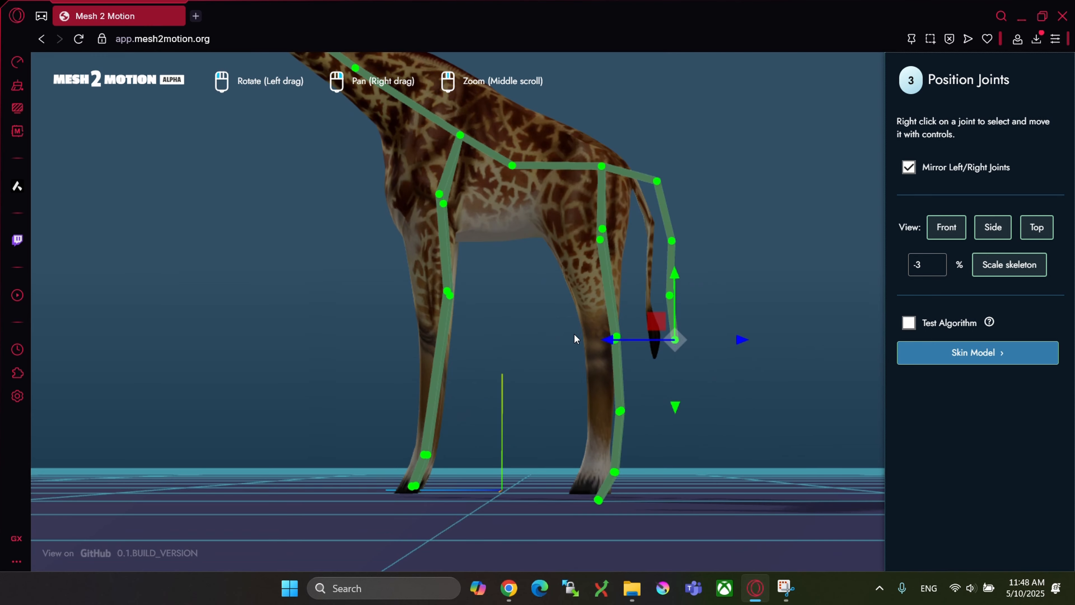
pyautogui.rightClick(618, 337)
pyautogui.moveTo(618, 338); pyautogui.dragTo(581, 317)
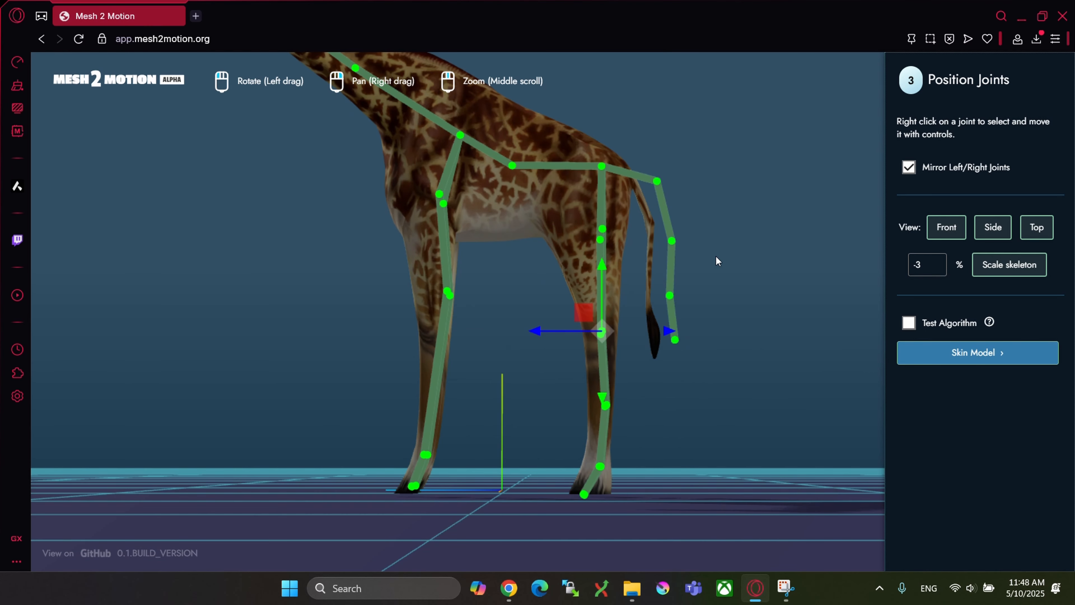
pyautogui.moveTo(715, 259); pyautogui.dragTo(724, 281)
pyautogui.click(969, 355)
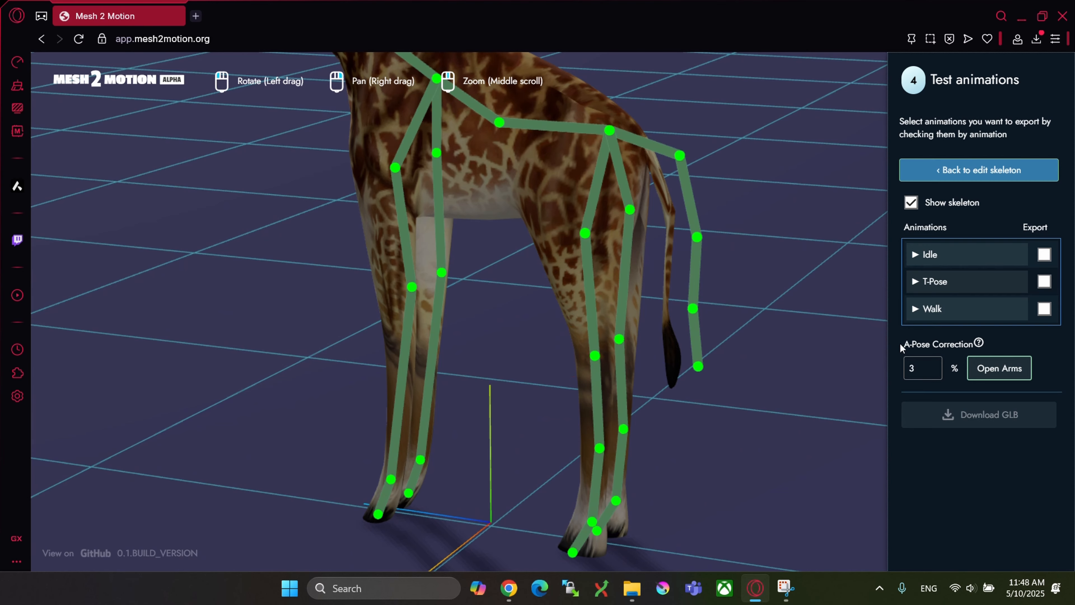
# - Return to skeleton editing, nudge the second tail joint backward, lower the third tail joint, and skin the model again
pyautogui.click(943, 170)
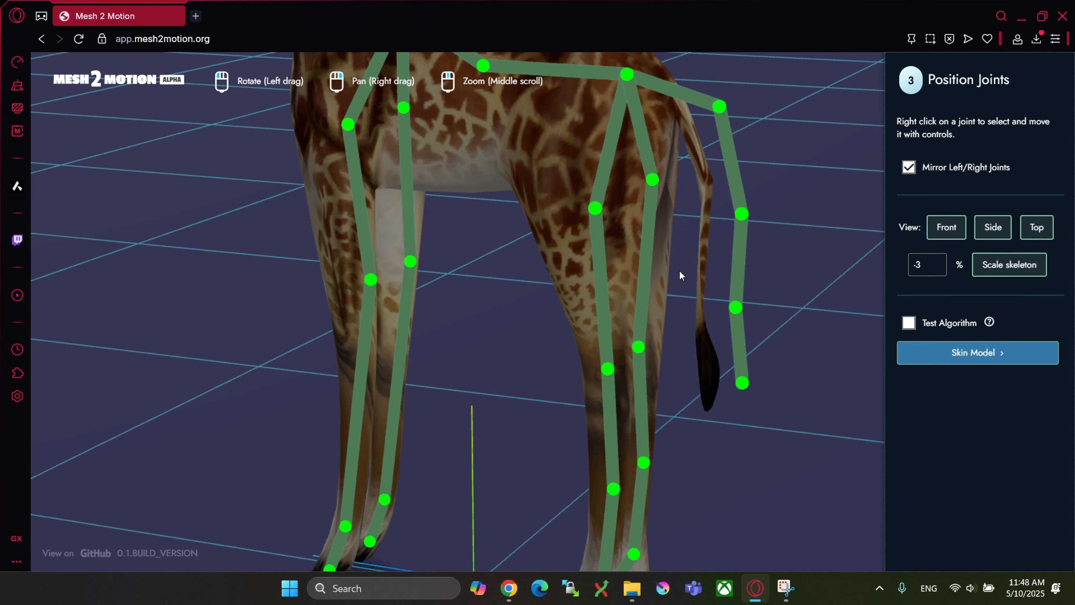
pyautogui.moveTo(493, 316); pyautogui.dragTo(461, 337)
pyautogui.rightClick(690, 233)
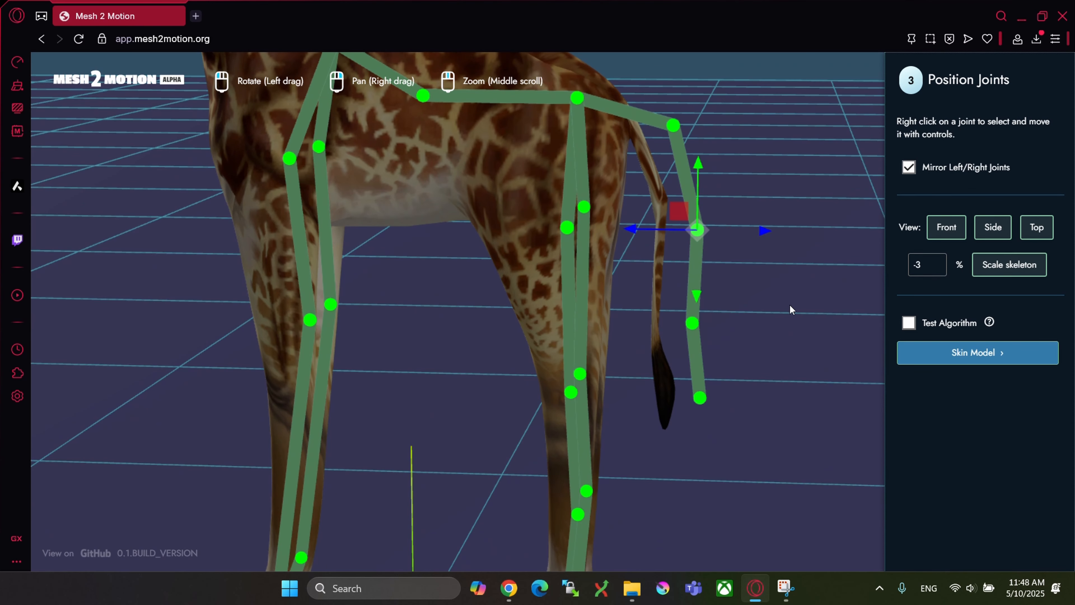
pyautogui.moveTo(686, 210); pyautogui.dragTo(692, 206)
pyautogui.rightClick(702, 312)
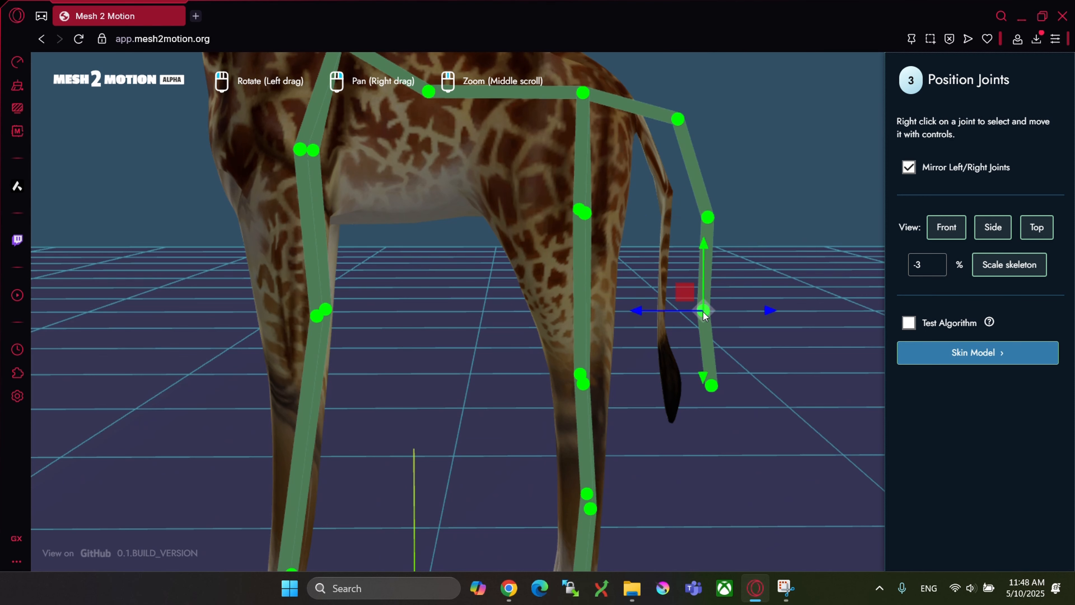
pyautogui.moveTo(677, 286); pyautogui.dragTo(670, 302)
pyautogui.click(946, 352)
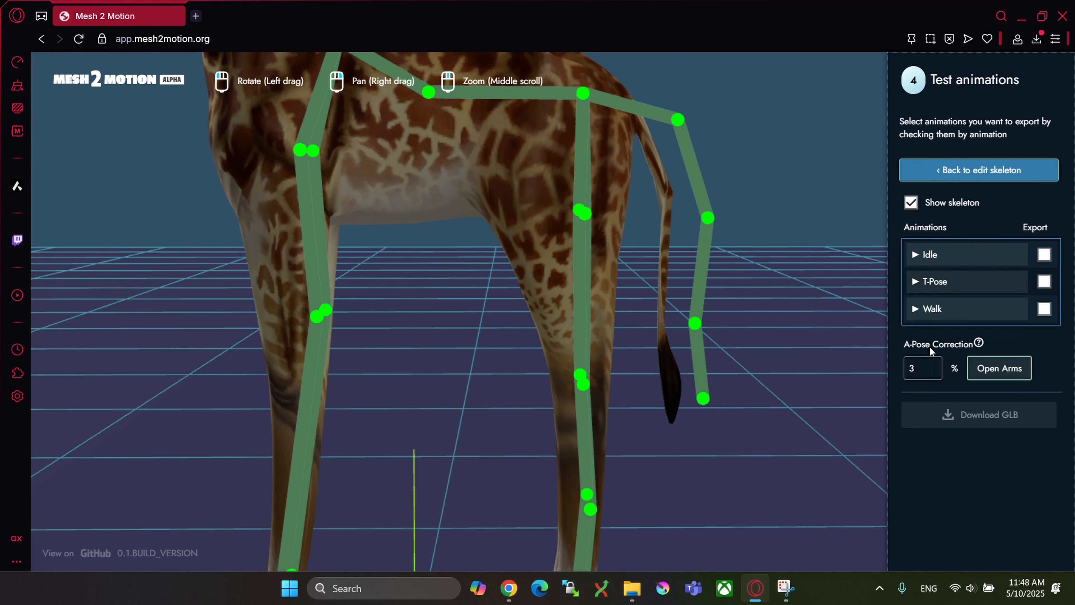
# - Move the third tail joint backward, farther from the hind legs, and re-skin the giraffe to check the tail
pyautogui.moveTo(781, 301); pyautogui.dragTo(766, 332)
pyautogui.click(943, 170)
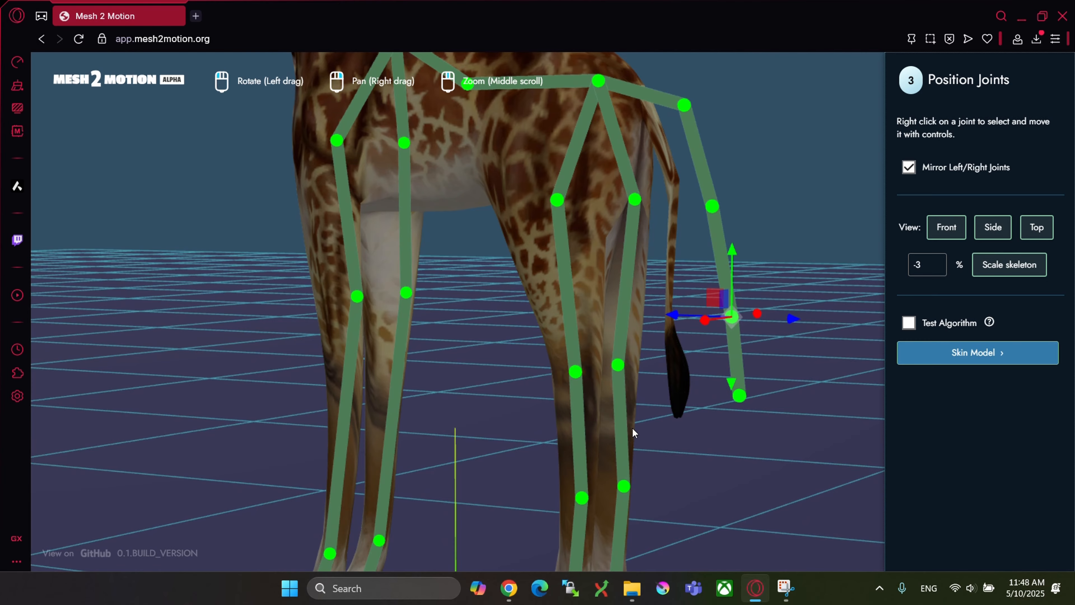
pyautogui.moveTo(632, 427); pyautogui.dragTo(677, 453)
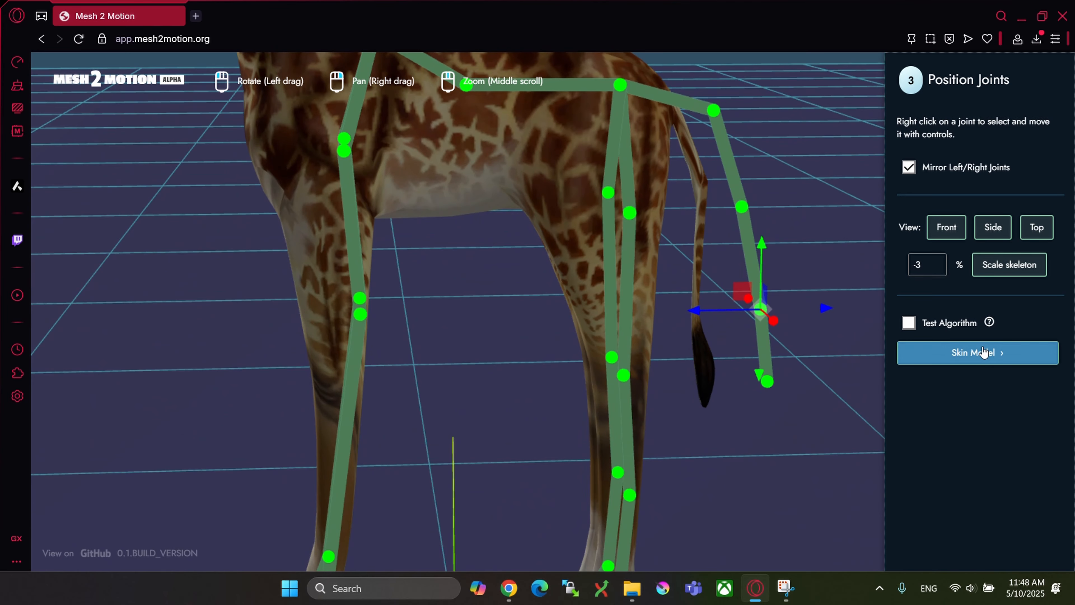
pyautogui.click(975, 352)
pyautogui.moveTo(557, 376); pyautogui.dragTo(510, 372)
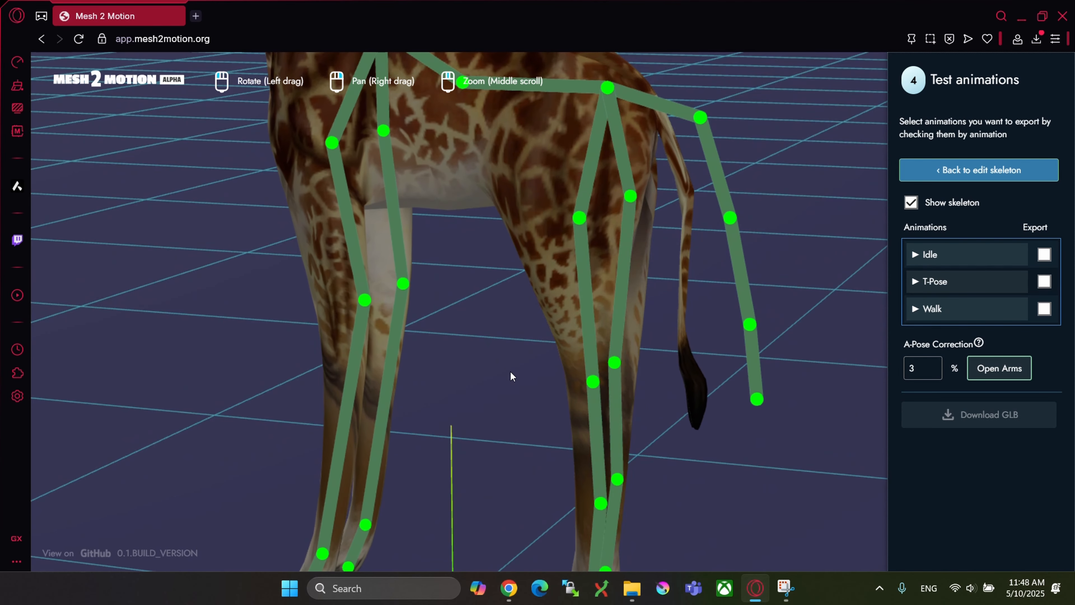
# - Return to skeleton editing, shift the second tail joint farther back and up, and skin the model
pyautogui.click(974, 170)
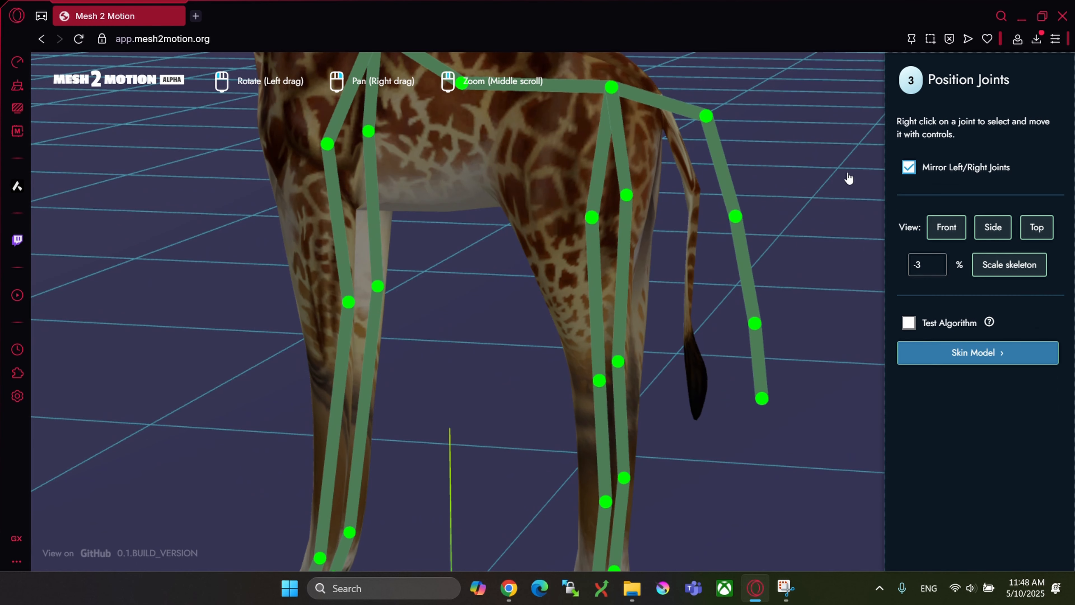
pyautogui.rightClick(737, 216)
pyautogui.moveTo(747, 221); pyautogui.dragTo(763, 221)
pyautogui.moveTo(754, 183); pyautogui.dragTo(761, 162)
pyautogui.click(922, 352)
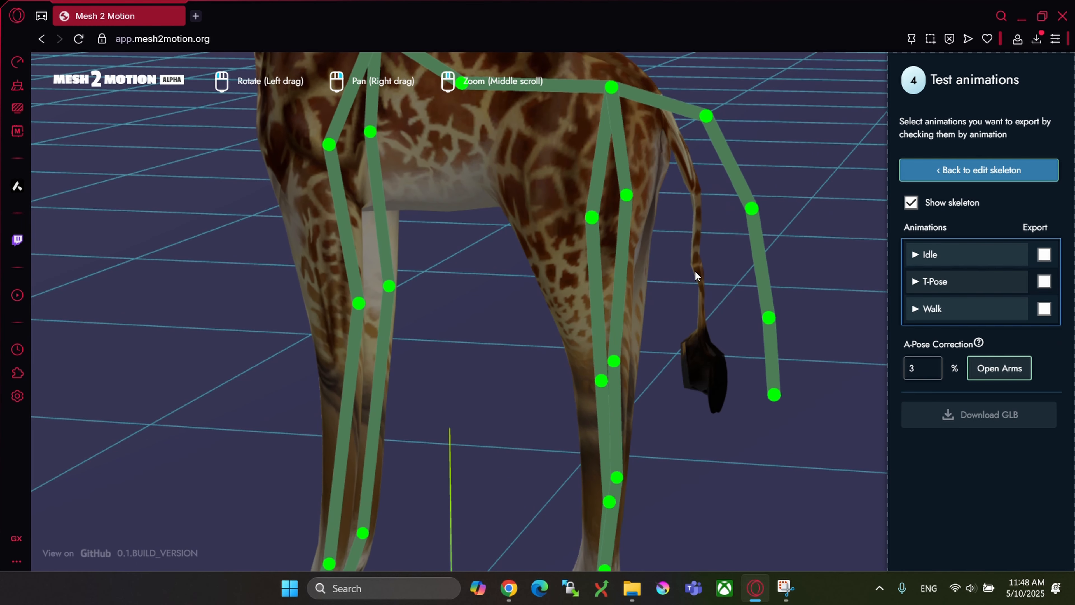
# - Return to skeleton editing, pull the tail-tip joint forward toward the body, and skin the giraffe again
pyautogui.click(978, 170)
pyautogui.rightClick(780, 390)
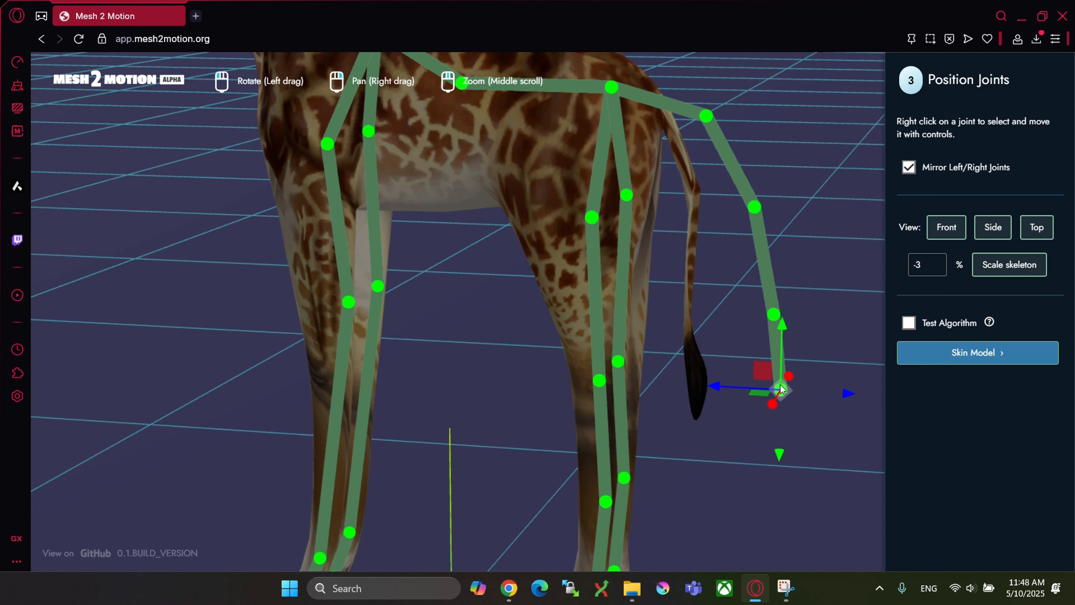
pyautogui.moveTo(834, 390); pyautogui.dragTo(813, 391)
pyautogui.click(919, 354)
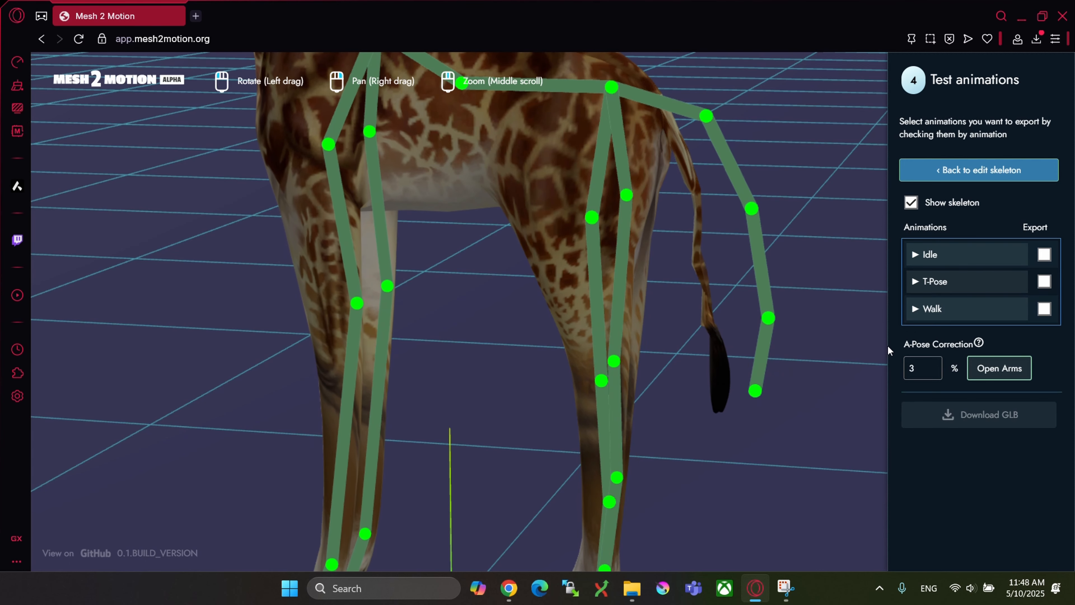
# - Play the Walk animation and examine the deformation of the giraffe's tail, legs and neck from several angles
pyautogui.scroll(-1, 542, 260)
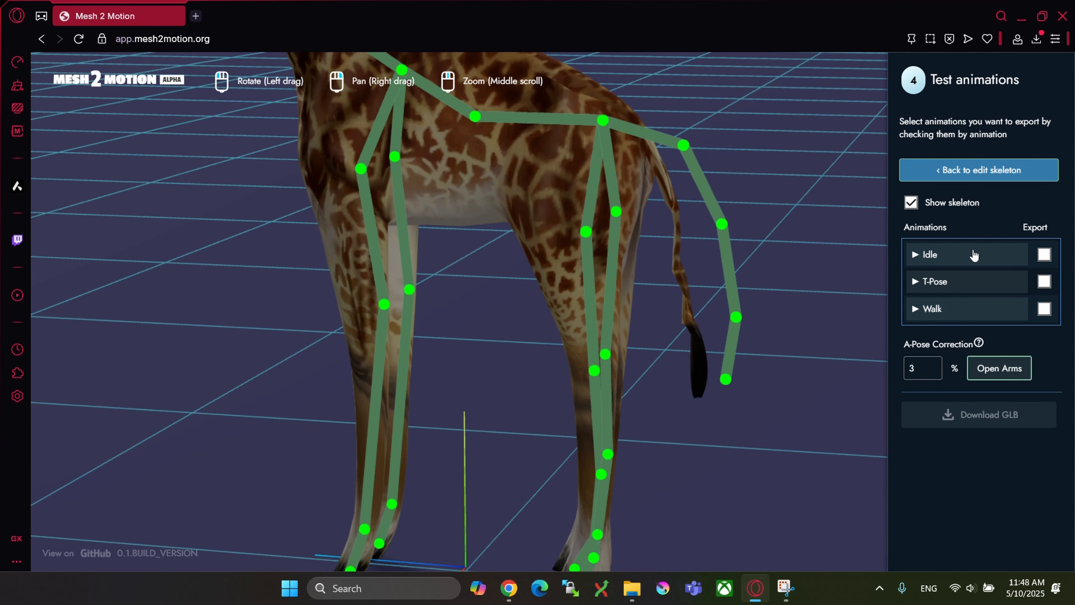
pyautogui.click(948, 316)
pyautogui.scroll(-3, 220, 251)
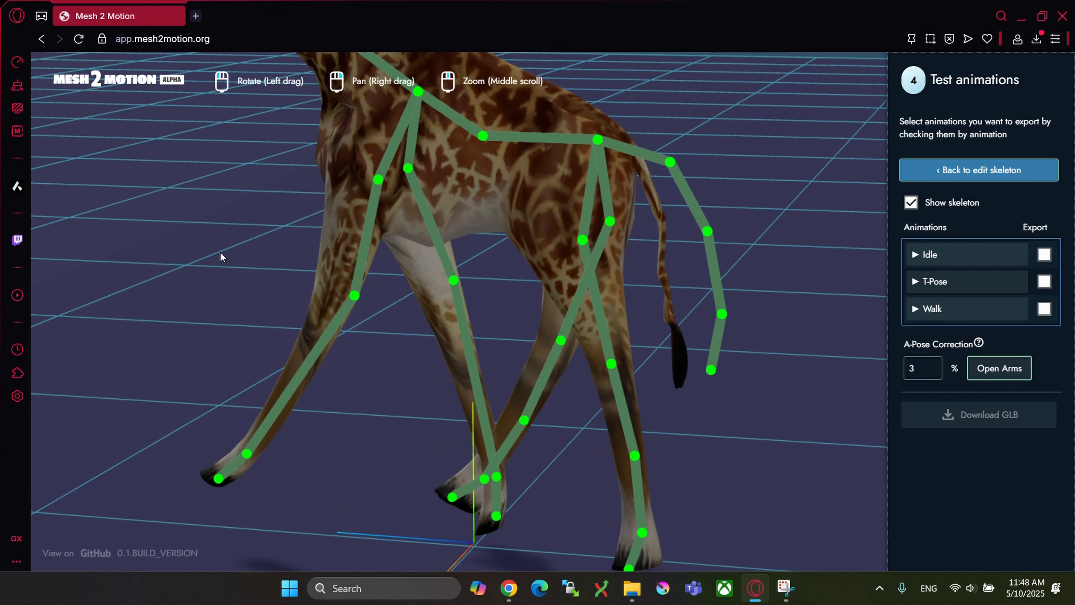
pyautogui.scroll(-2, 207, 255)
pyautogui.moveTo(202, 257); pyautogui.dragTo(315, 341)
pyautogui.scroll(4, 634, 373)
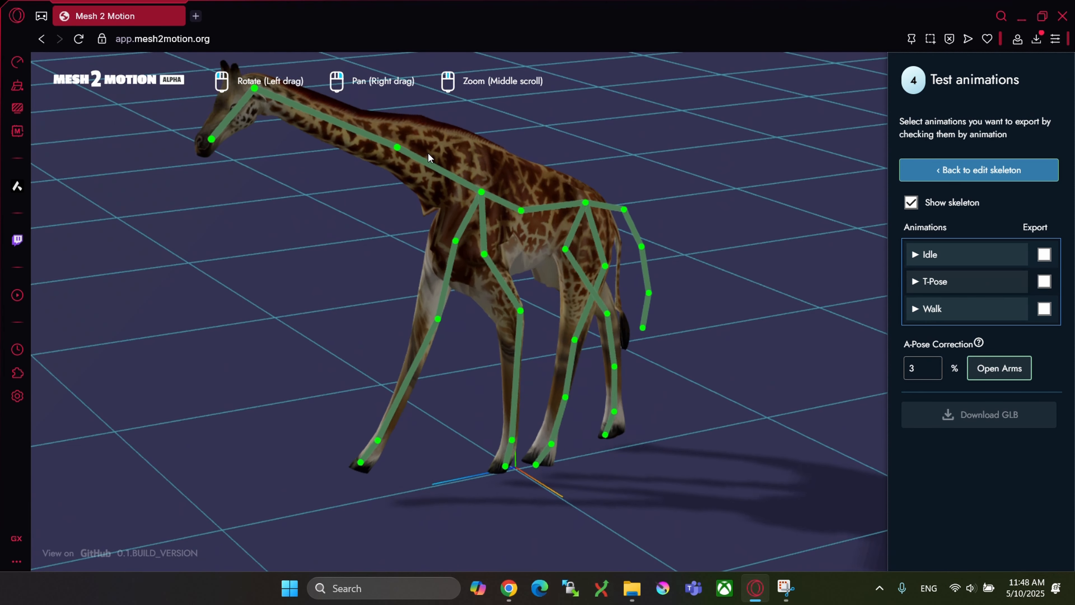
pyautogui.scroll(1, 491, 242)
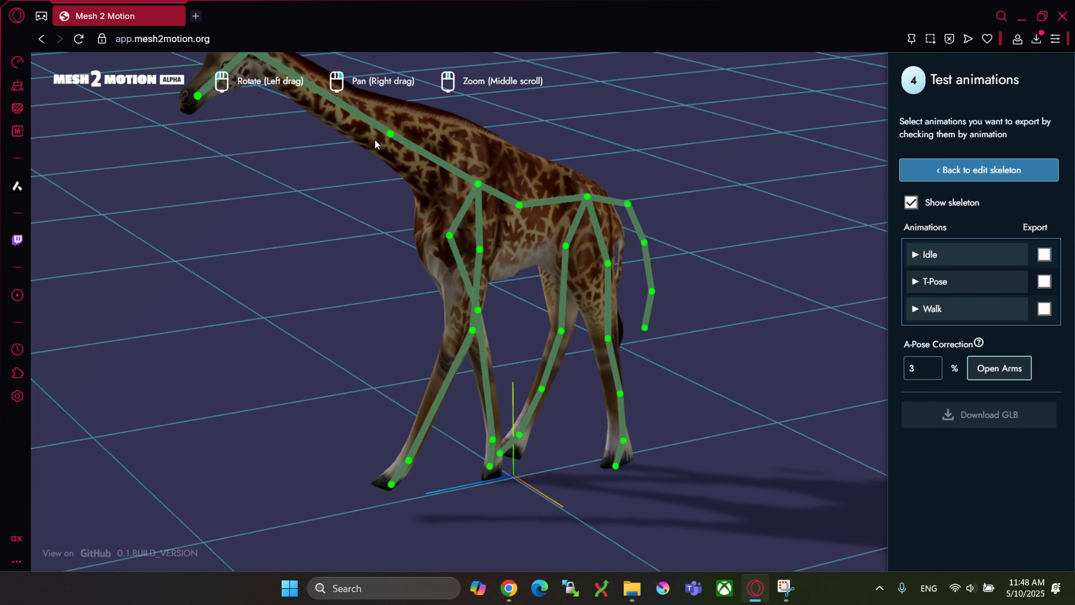
pyautogui.scroll(2, 706, 262)
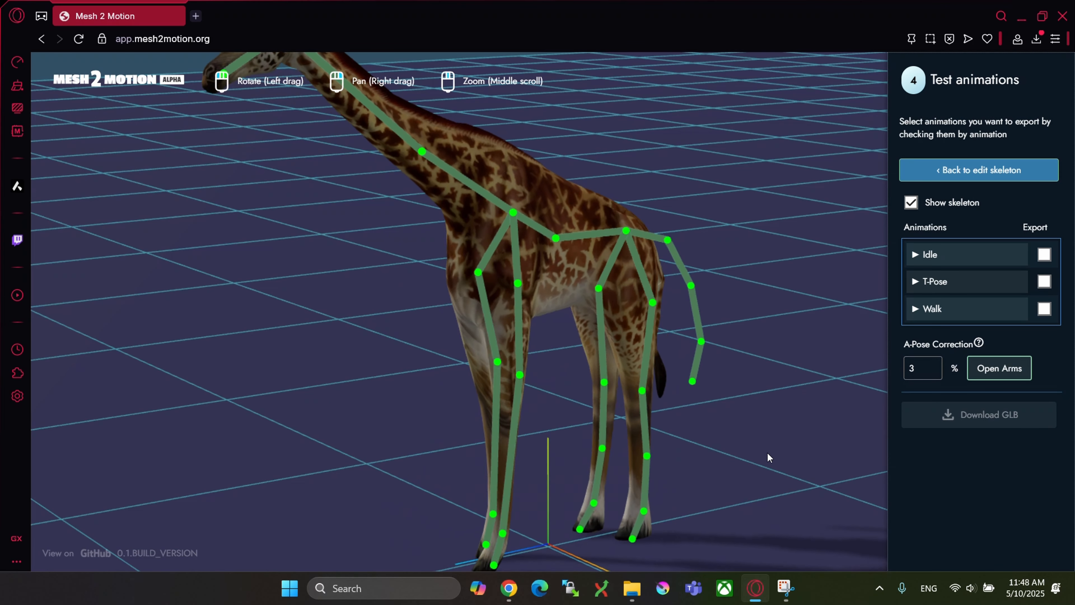
pyautogui.moveTo(767, 450); pyautogui.dragTo(777, 379, button='right')
pyautogui.moveTo(776, 378); pyautogui.dragTo(788, 346)
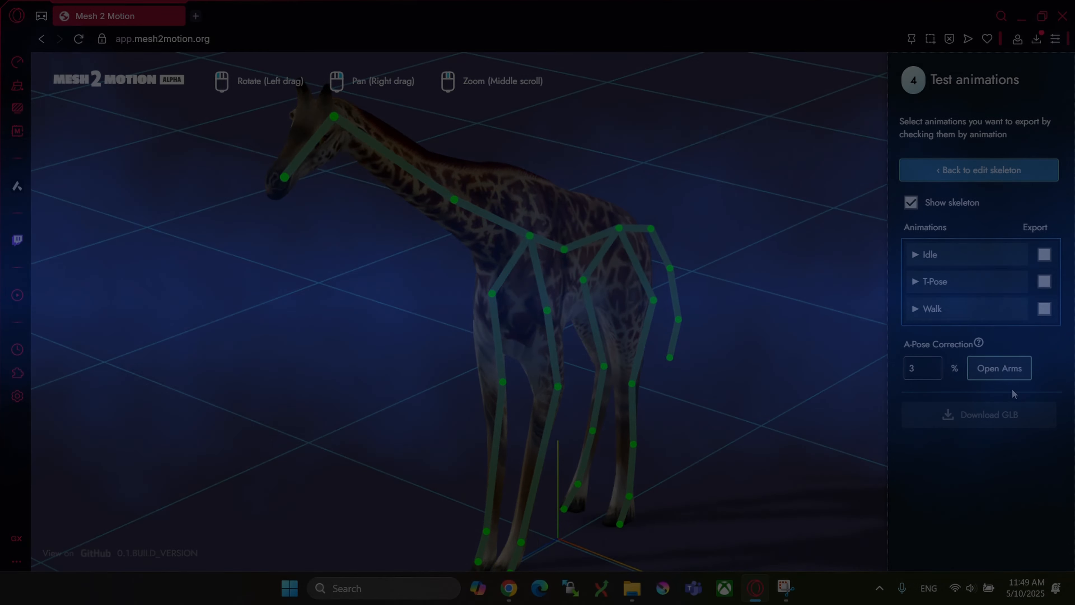